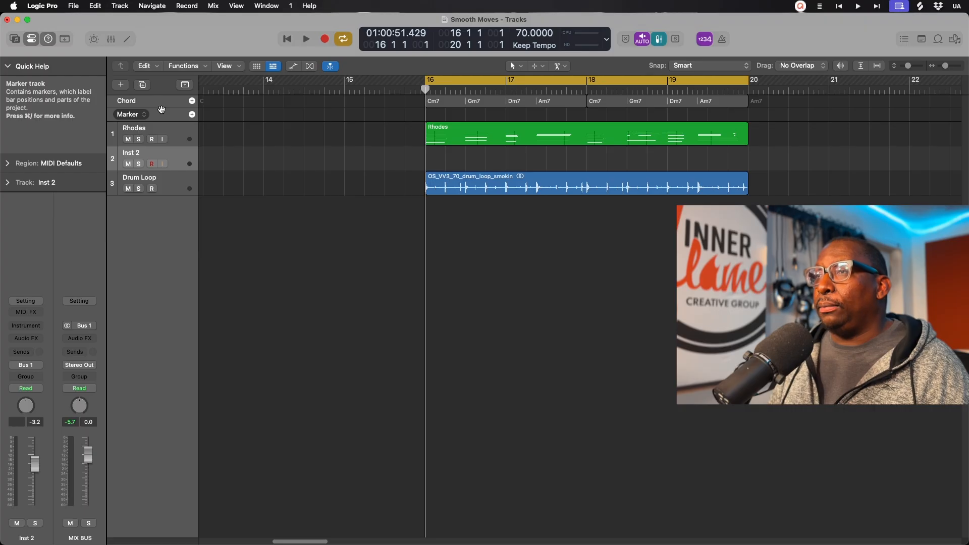
# Step: Play back the arrangement, then load the stereo Studio Bass on Inst 2 and show its window
pyautogui.press('space')
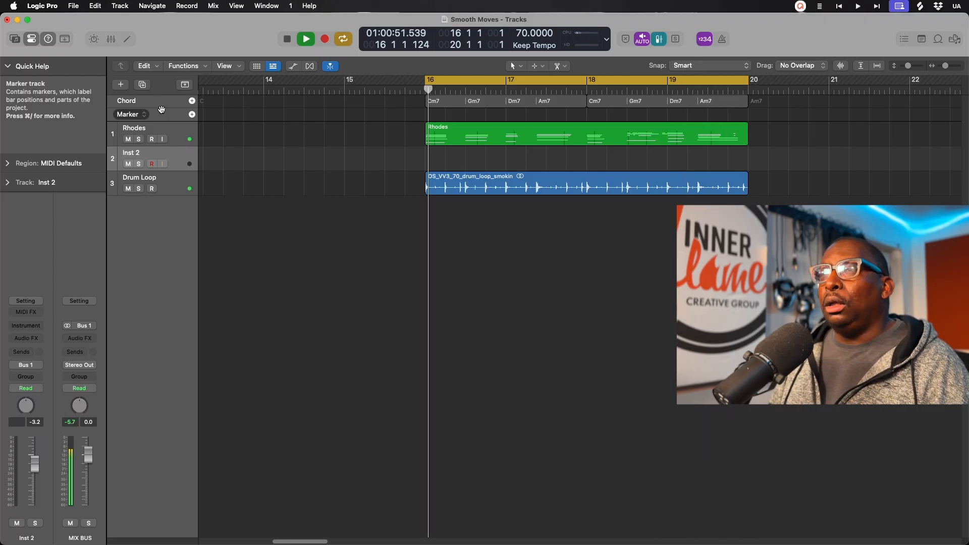
pyautogui.press('space')
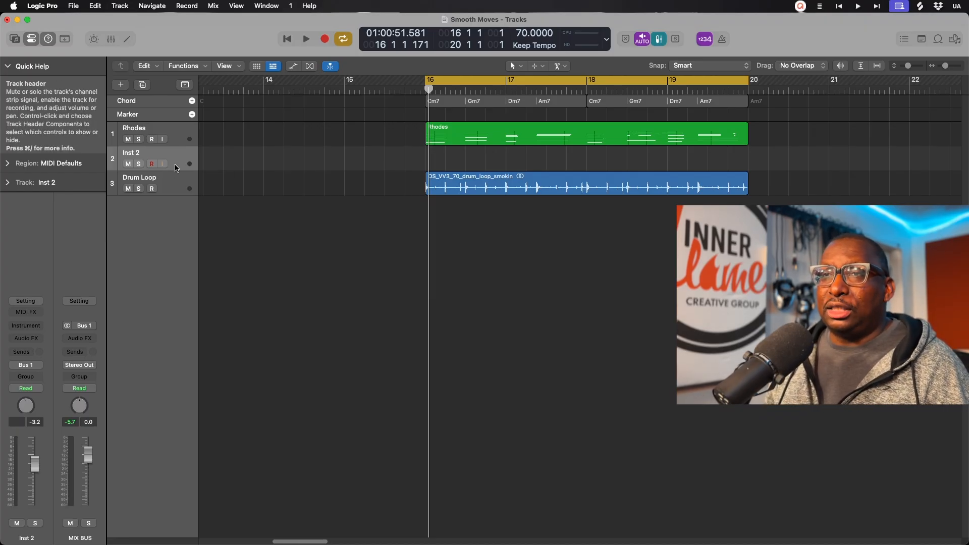
pyautogui.click(26, 326)
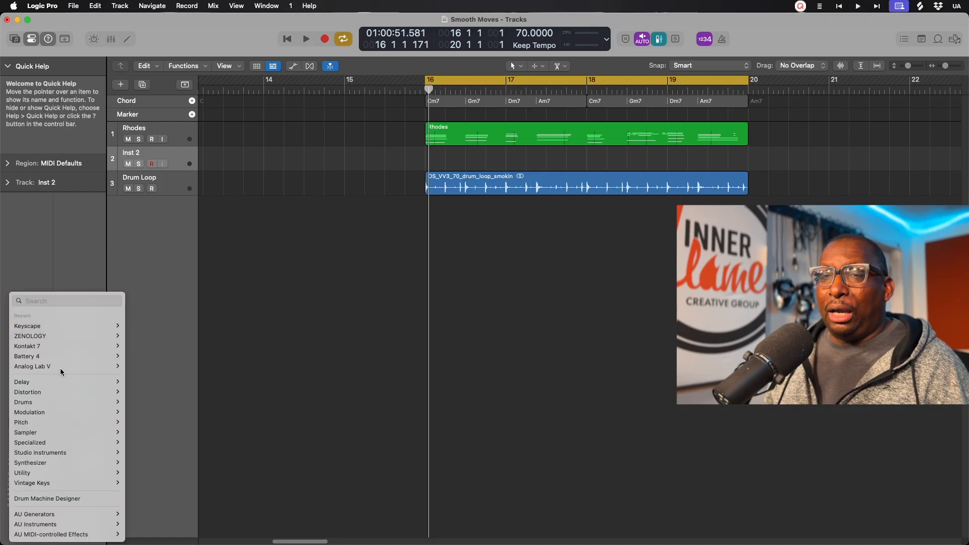
pyautogui.moveTo(71, 449)
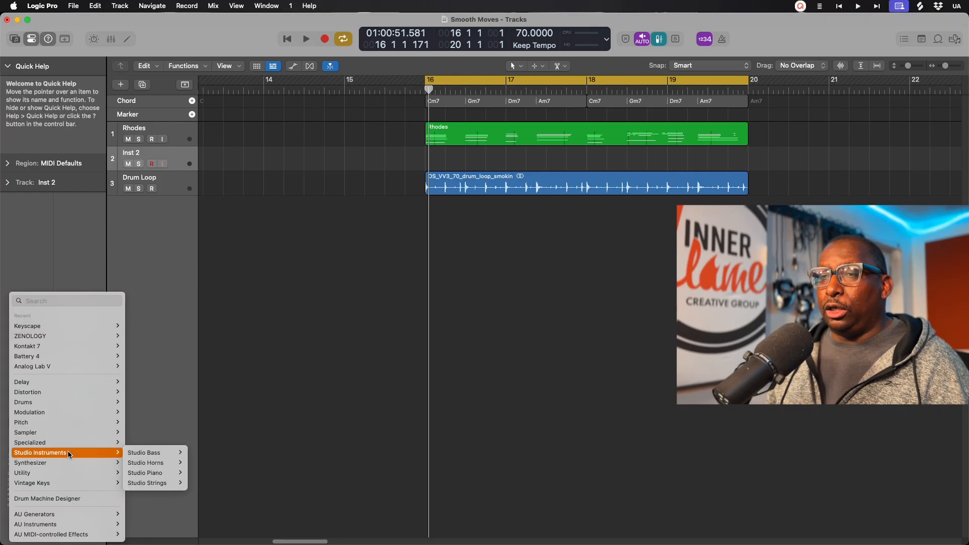
pyautogui.moveTo(143, 453)
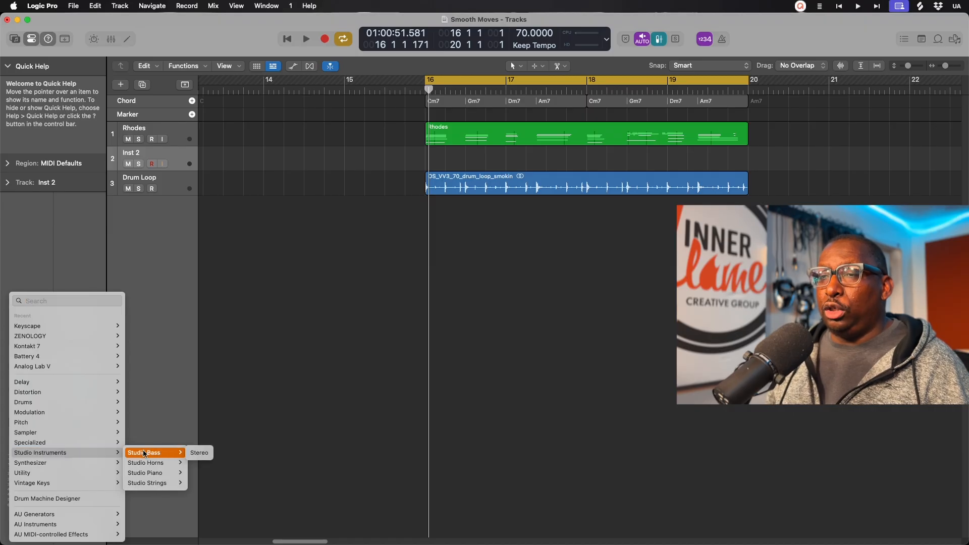
pyautogui.click(198, 453)
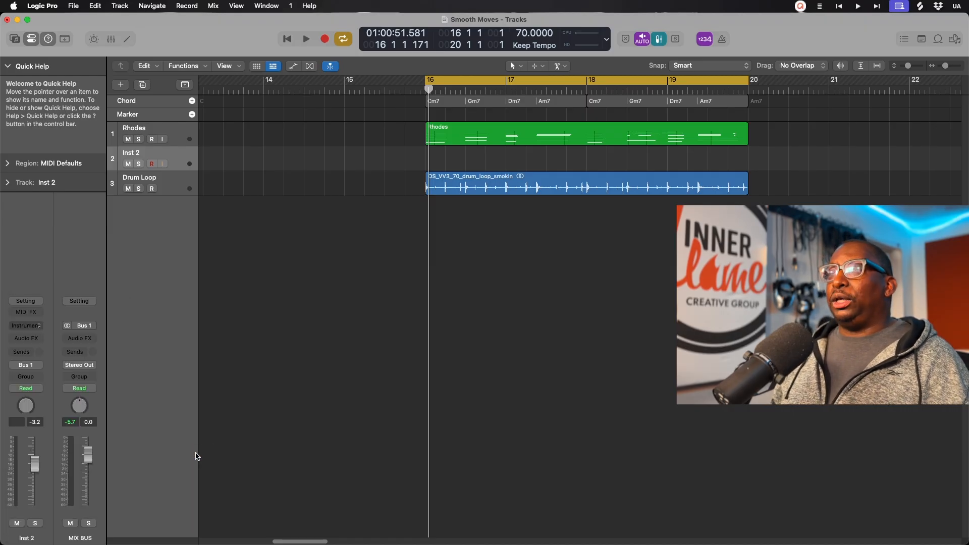
pyautogui.moveTo(706, 147); pyautogui.dragTo(552, 154)
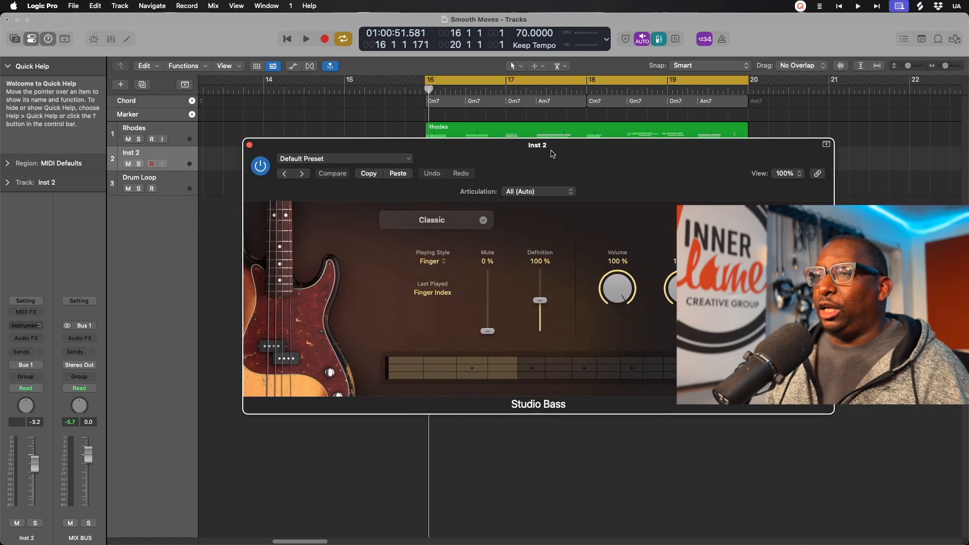
# Step: Switch the Studio Bass model from Modern to Session, then close the plug-in window
pyautogui.click(449, 225)
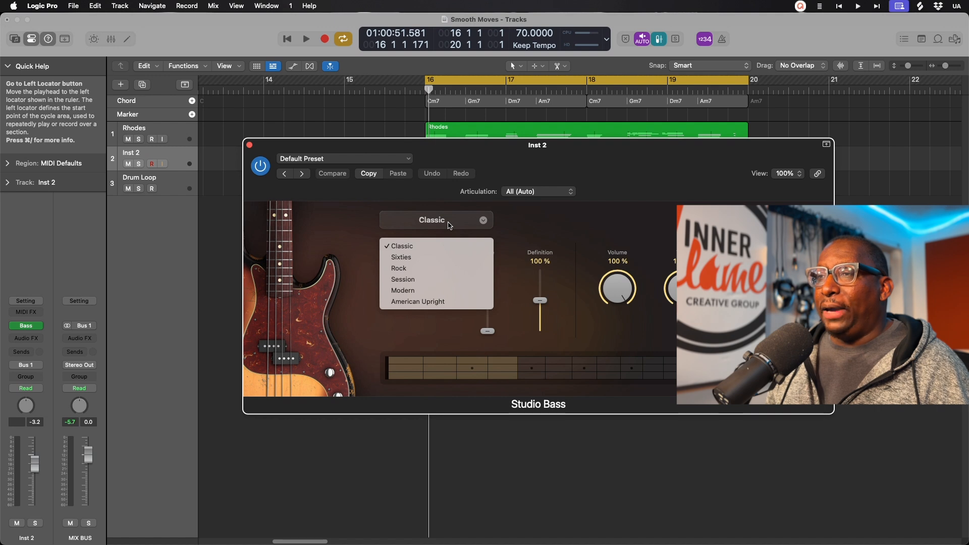
pyautogui.click(408, 290)
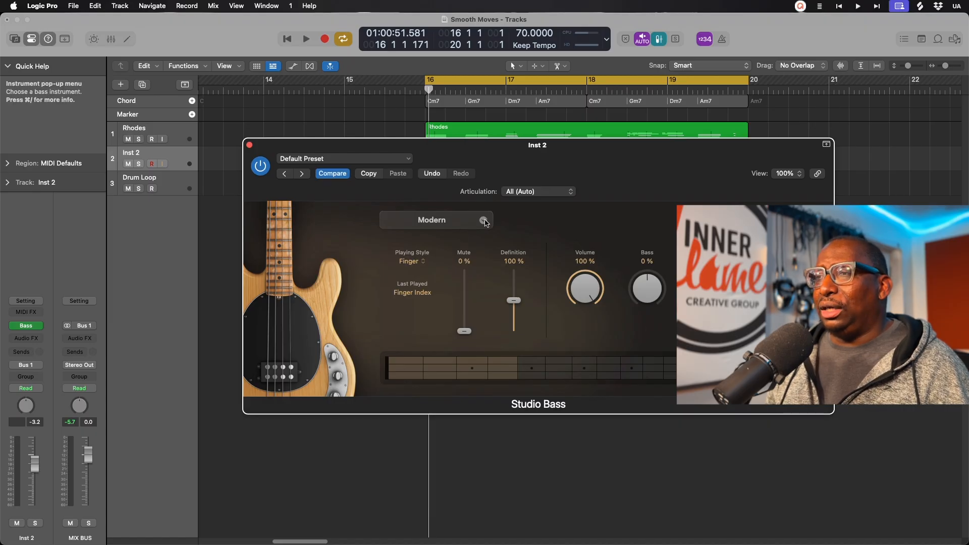
pyautogui.click(454, 222)
pyautogui.click(411, 280)
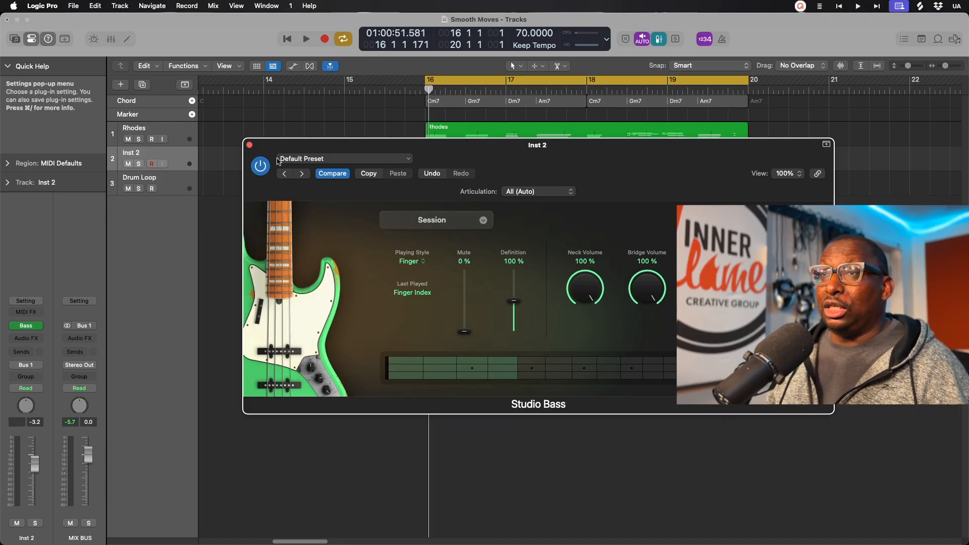
pyautogui.click(249, 147)
# Step: Record a bass part on Inst 2 over bars 16–20 and quantize all its notes
pyautogui.press('r')
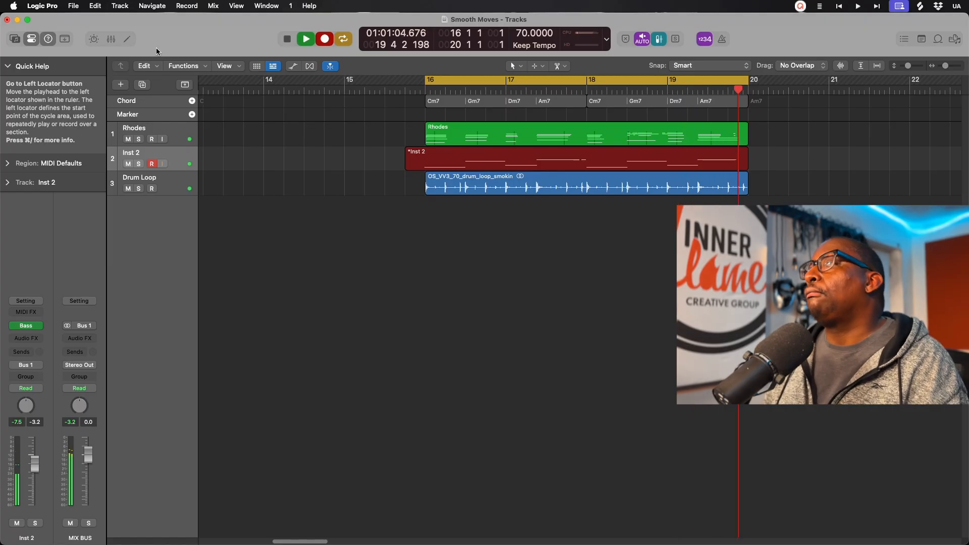
pyautogui.press('space')
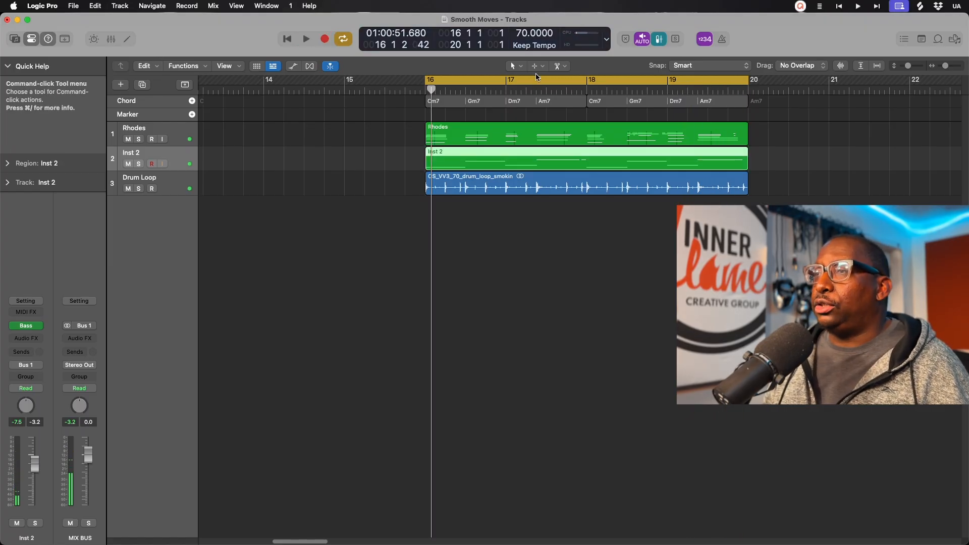
pyautogui.doubleClick(591, 169)
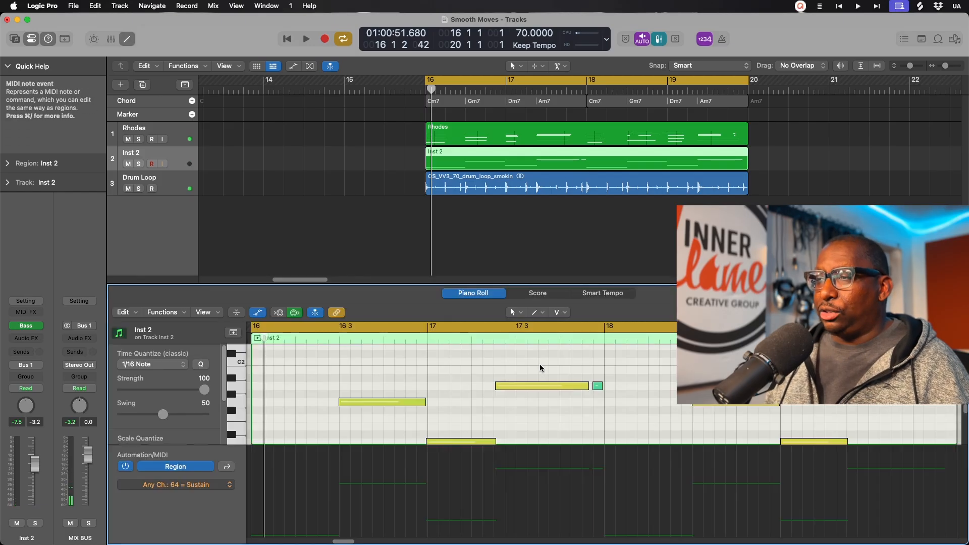
pyautogui.press('super+a')
pyautogui.press('q')
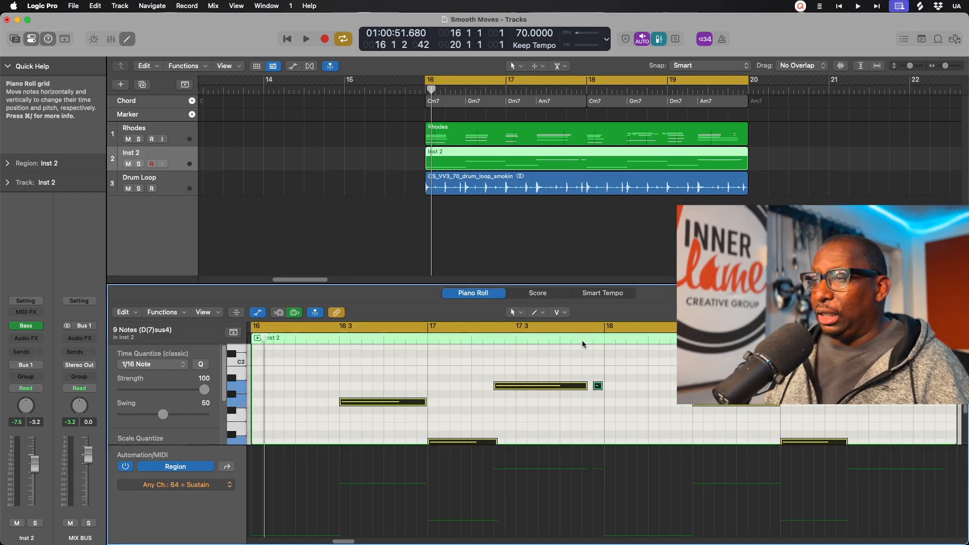
# Step: Hide the editor and play back the quantized bass from bar 16
pyautogui.press('x')
pyautogui.press('x')
pyautogui.press('space')
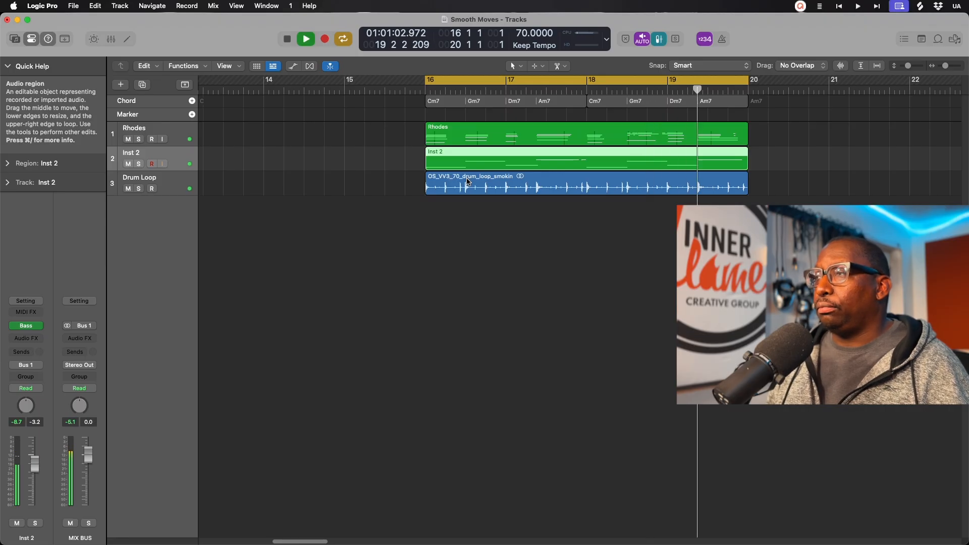
pyautogui.click(651, 425)
pyautogui.press('space')
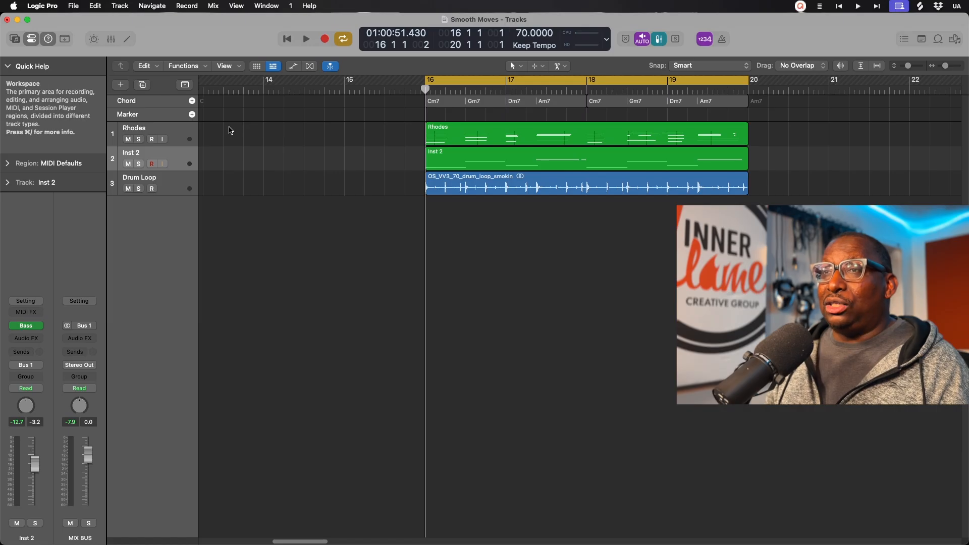
# Step: Create a Session Player Bass Player track, giving a Contemporary Soul track with a Modern R&B region
pyautogui.click(121, 85)
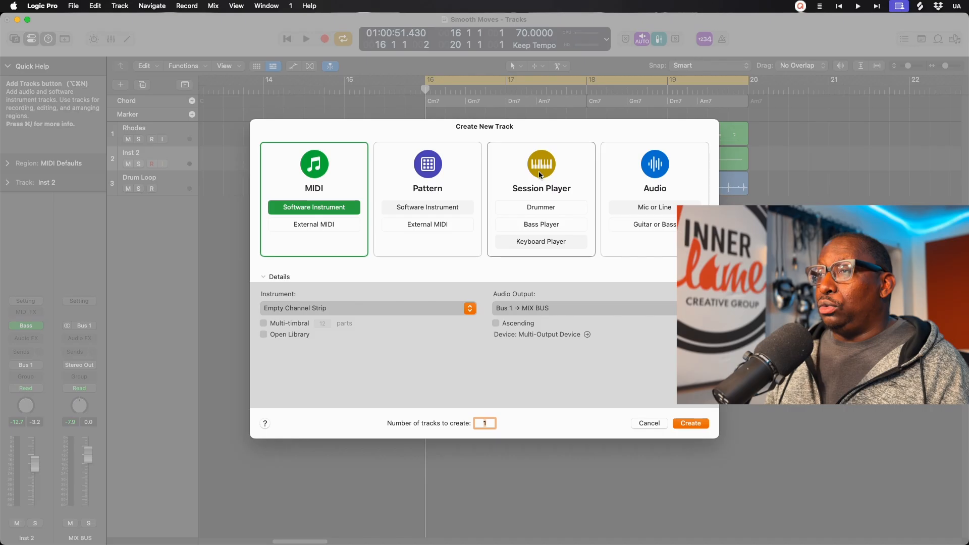
pyautogui.click(550, 224)
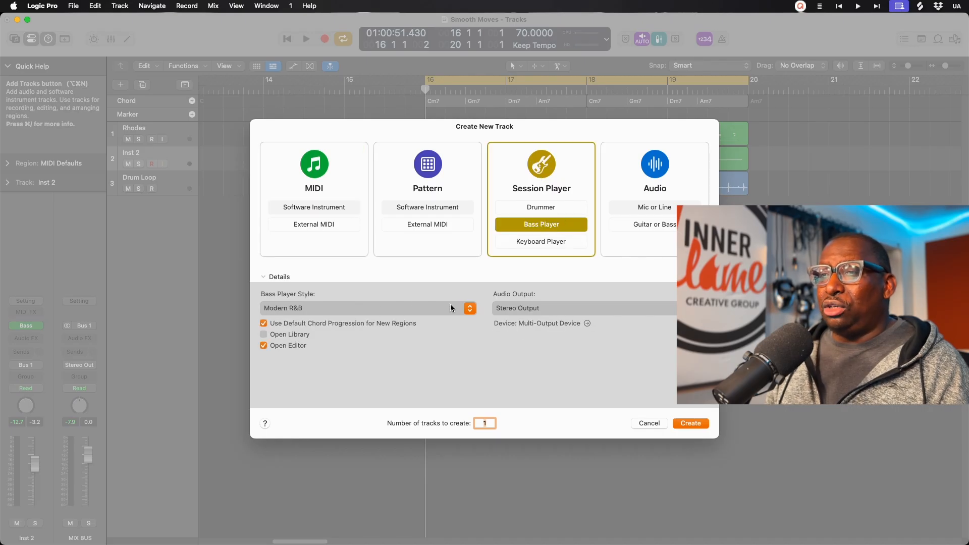
pyautogui.click(698, 424)
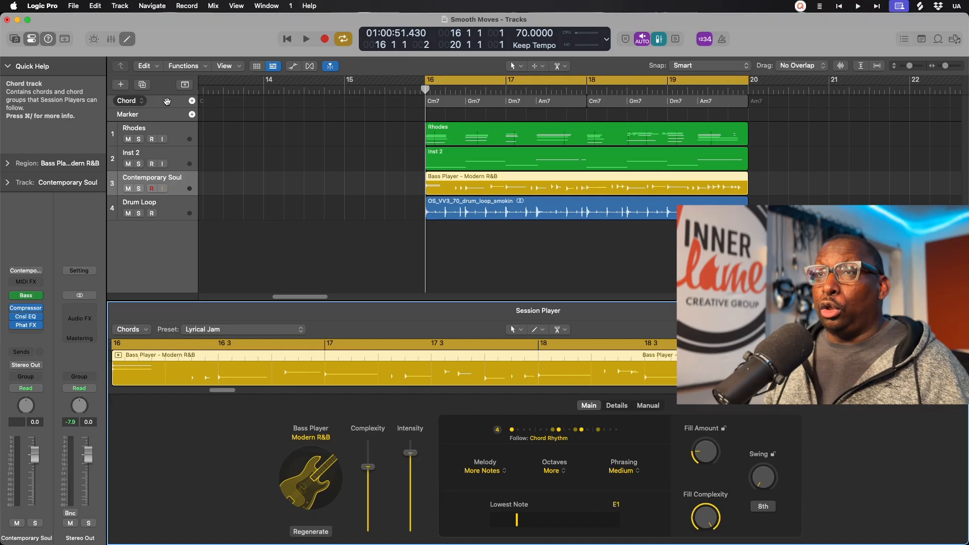
# Step: Move the playhead to bar 20 and add a C chord there on the Chord track
pyautogui.rightClick(167, 101)
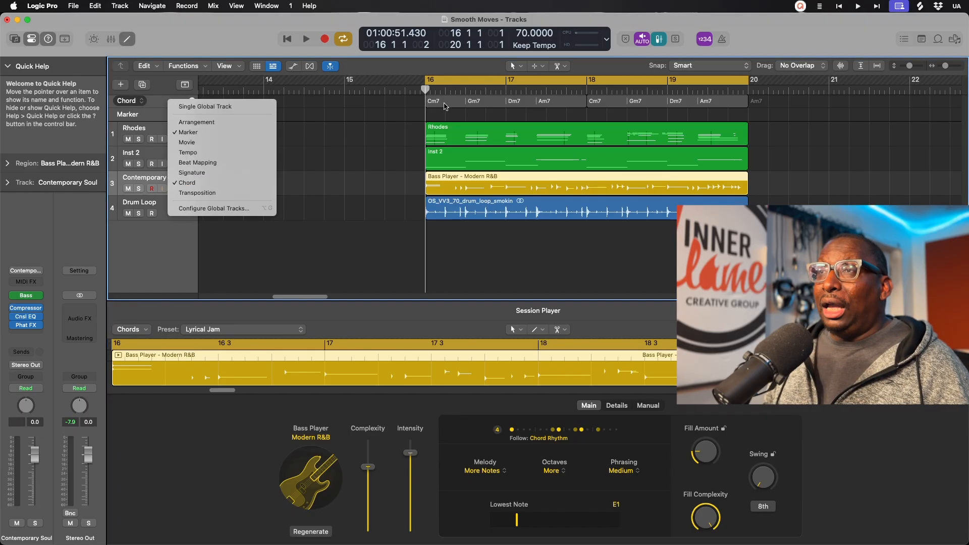
pyautogui.click(445, 106)
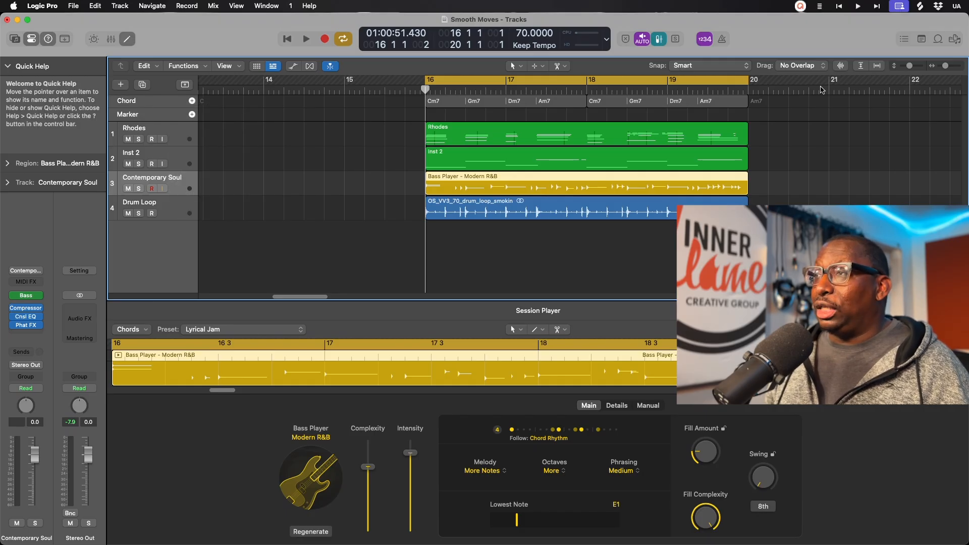
pyautogui.click(754, 91)
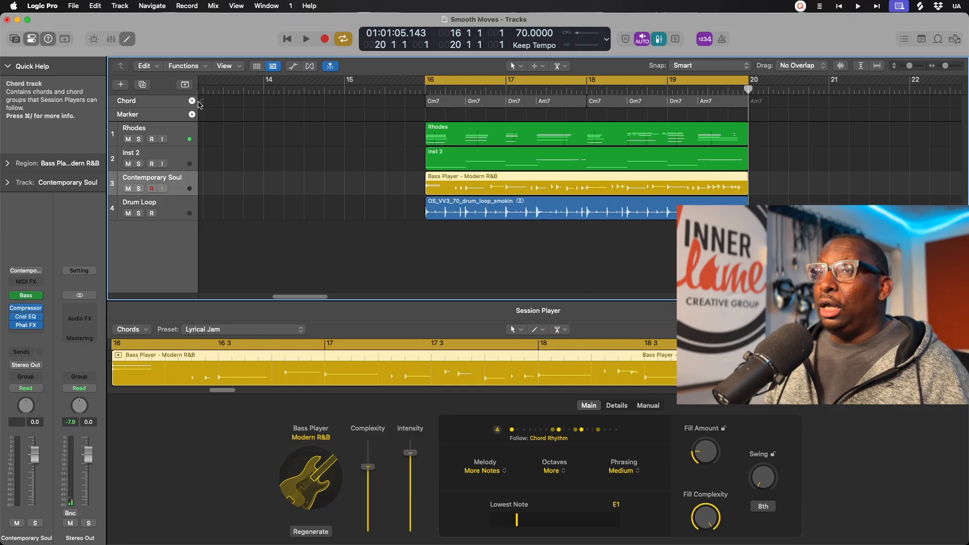
pyautogui.click(192, 102)
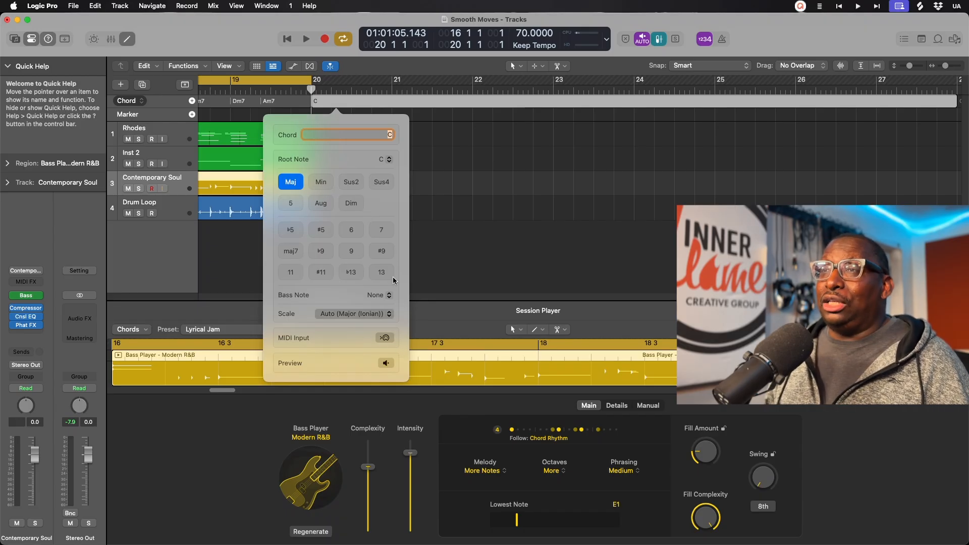
# Step: Enable MIDI input for the bar 20 chord, set it to Gm7, and close the chord editor
pyautogui.click(385, 338)
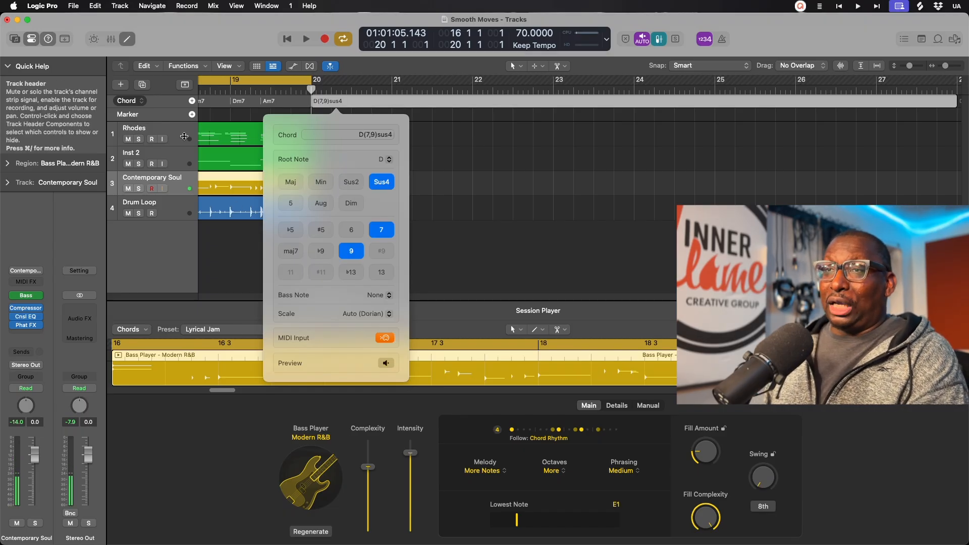
pyautogui.click(185, 136)
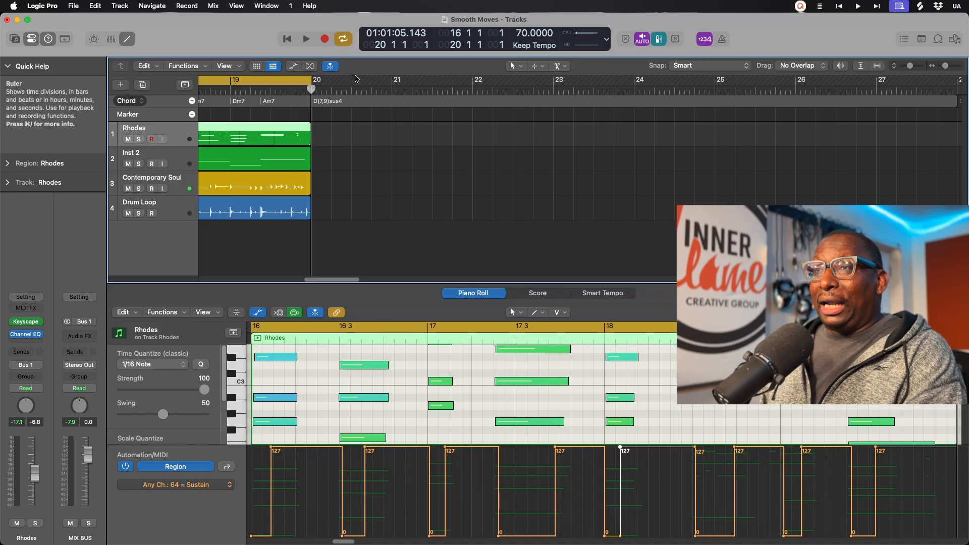
pyautogui.click(324, 102)
pyautogui.doubleClick(323, 102)
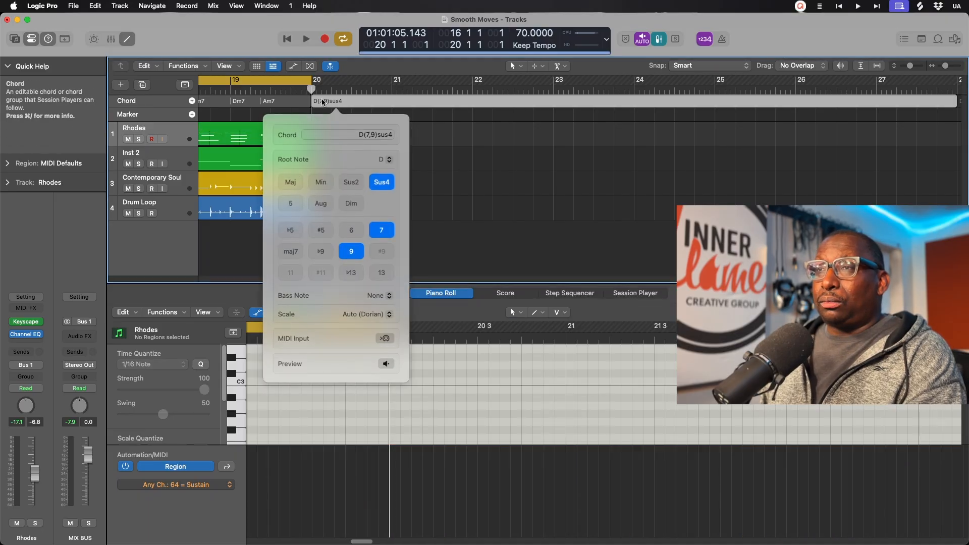
pyautogui.click(386, 338)
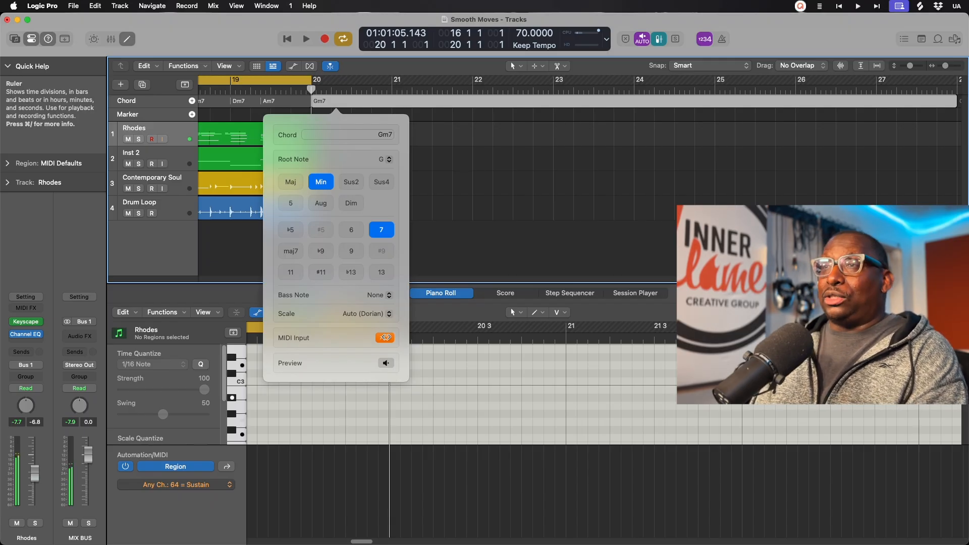
pyautogui.click(524, 209)
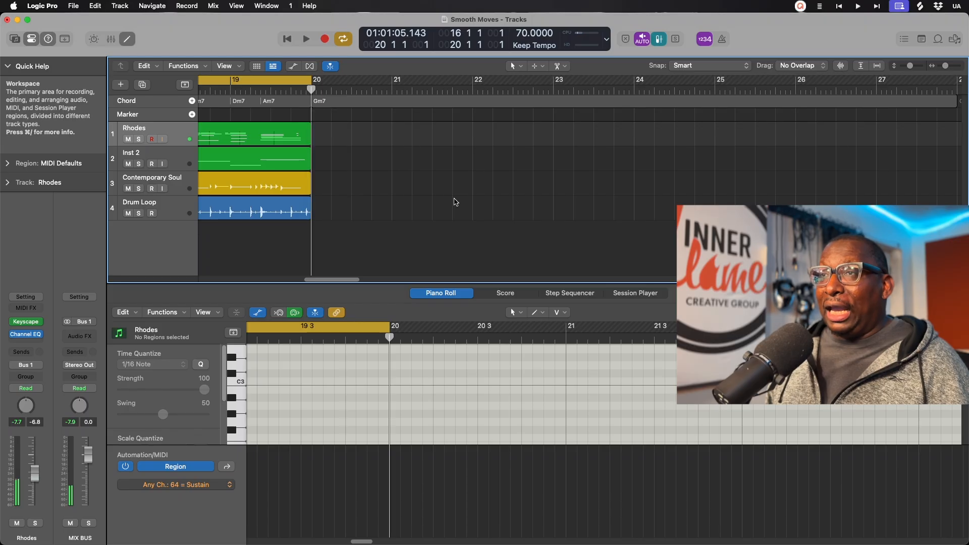
# Step: Scroll to bars 13–21 and open the Bass Player – Modern R&B region in the Session Player editor
pyautogui.hscroll(-10, 455, 201)
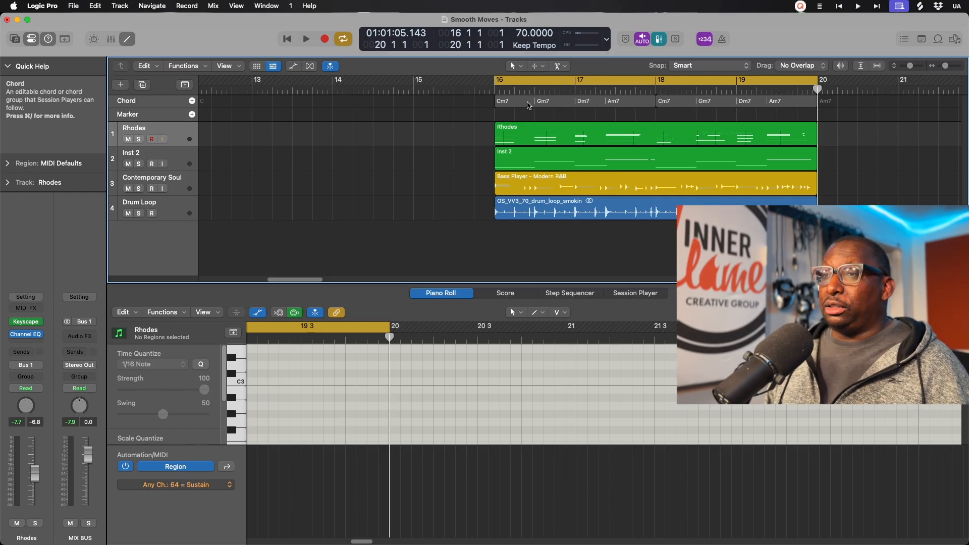
pyautogui.click(549, 185)
pyautogui.press('e')
pyautogui.doubleClick(550, 183)
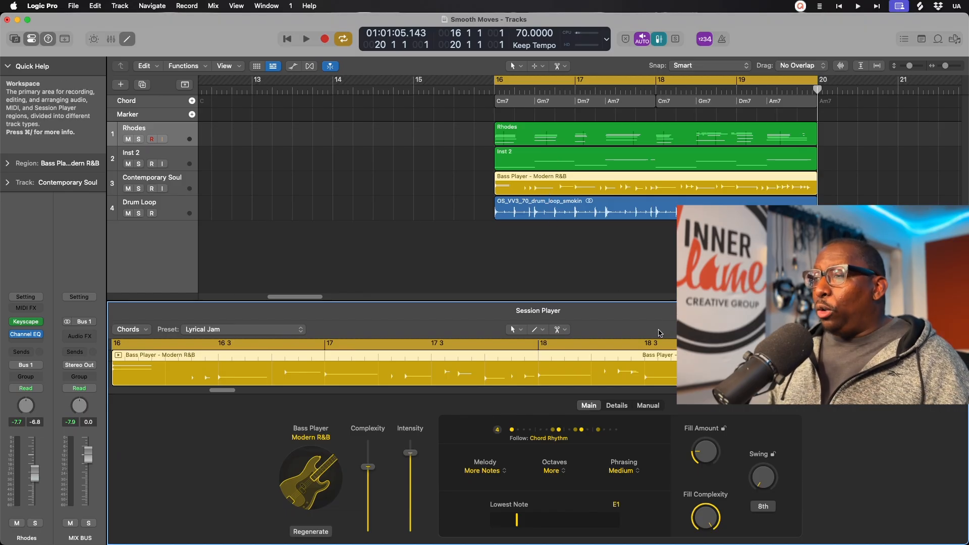
# Step: Mute Inst 2 and play back to hear only the Modern R&B session bass
pyautogui.click(128, 164)
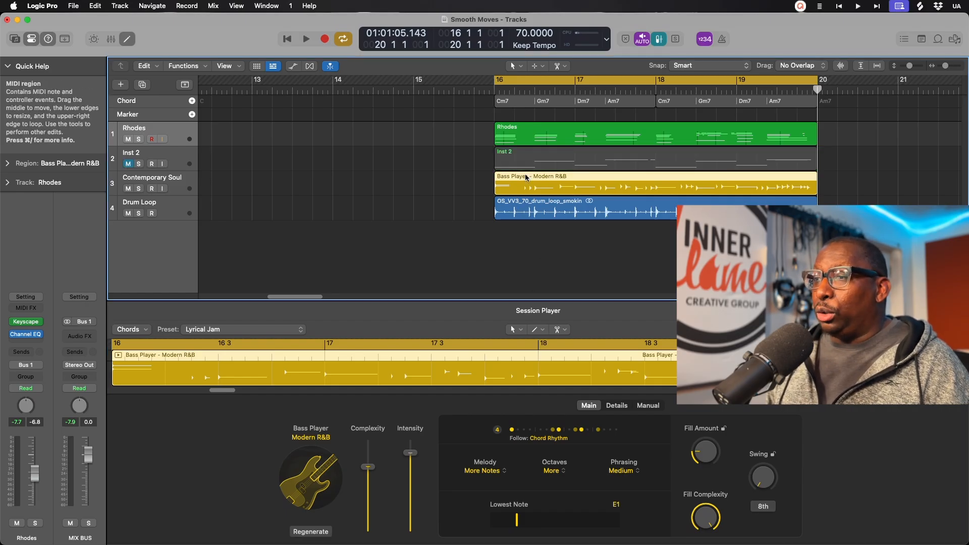
pyautogui.press('space')
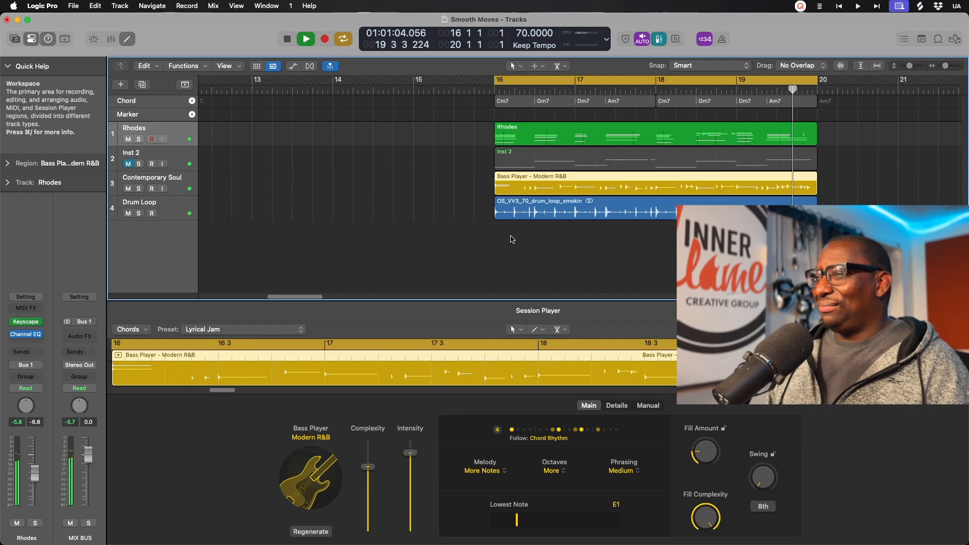
pyautogui.press('space')
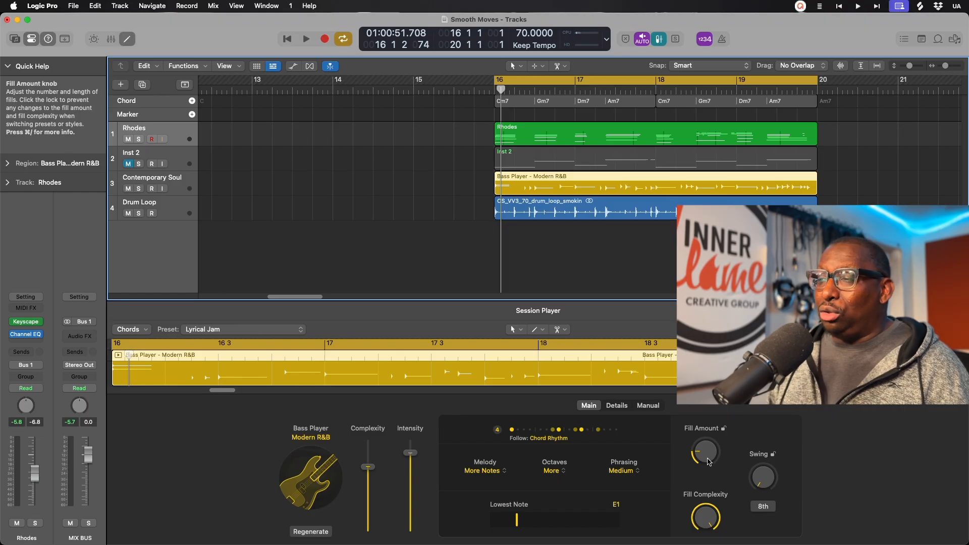
# Step: Set Bass Player fill complexity to 65% and raise fill amount to 43%
pyautogui.moveTo(704, 522)
pyautogui.mouseDown()
pyautogui.moveTo(707, 507)
pyautogui.moveTo(703, 535)
pyautogui.mouseUp()
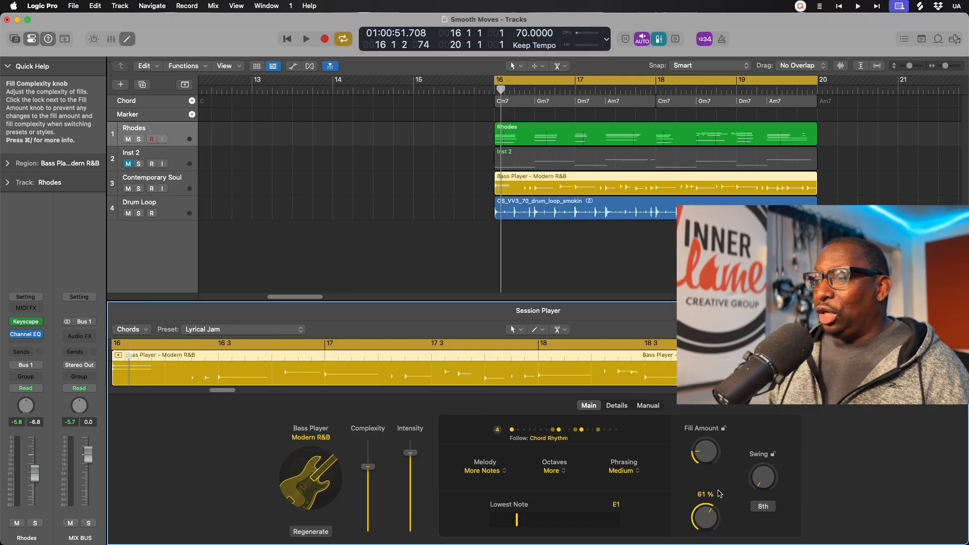
pyautogui.moveTo(702, 518); pyautogui.dragTo(712, 495)
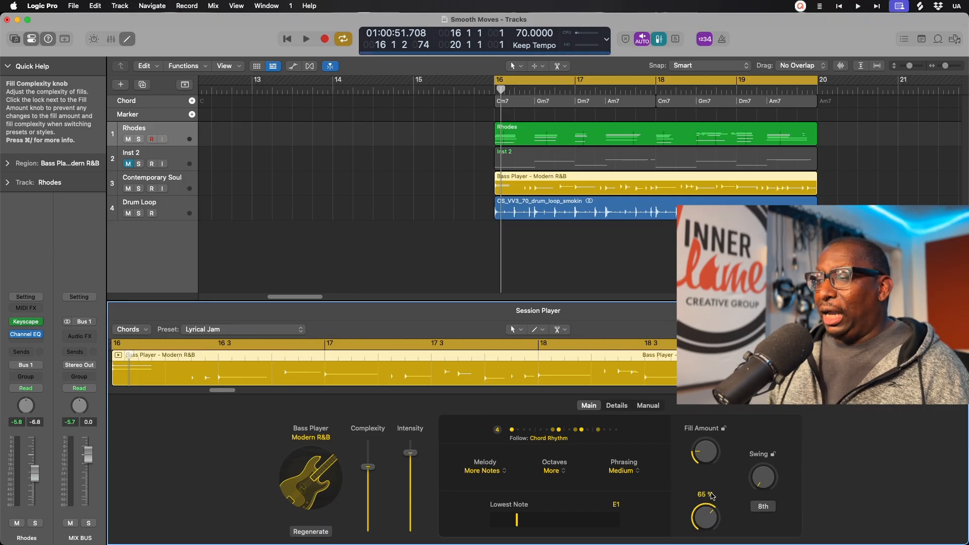
pyautogui.moveTo(708, 445); pyautogui.dragTo(713, 421)
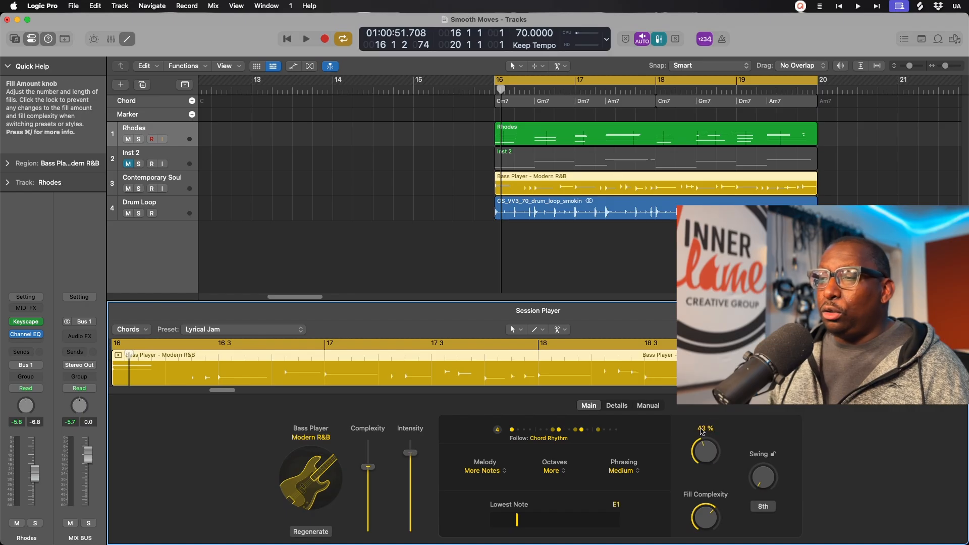
# Step: Check the rhythm patterns, then lower the Bass Player intensity to about 58%
pyautogui.click(547, 442)
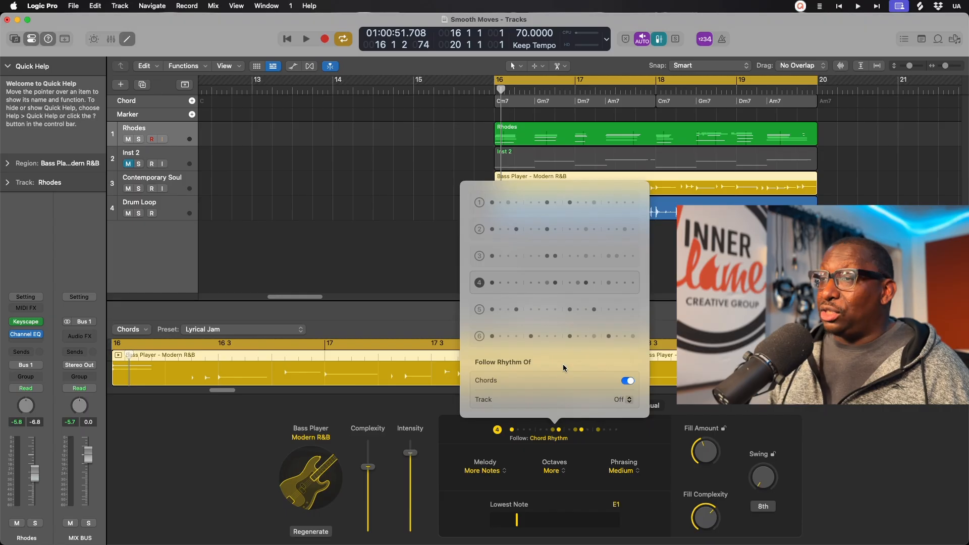
pyautogui.click(857, 427)
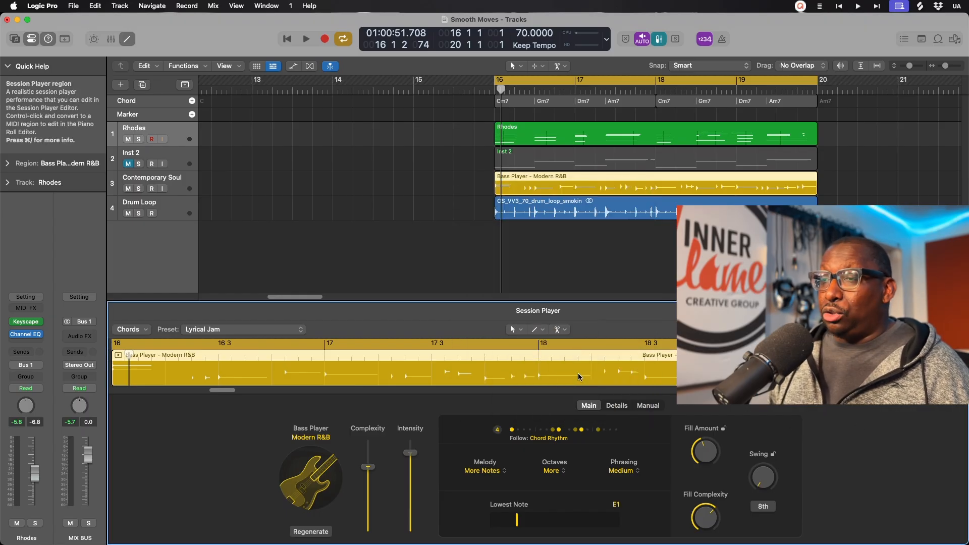
pyautogui.moveTo(410, 453); pyautogui.dragTo(370, 481)
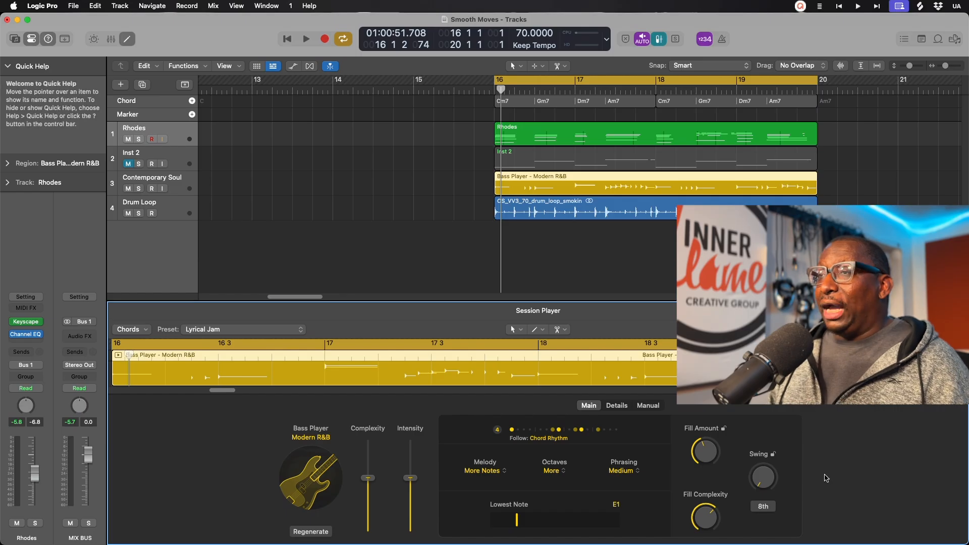
# Step: Lower the Bass Player fill amount to 30%, auditioning the bass line before and after
pyautogui.press('space')
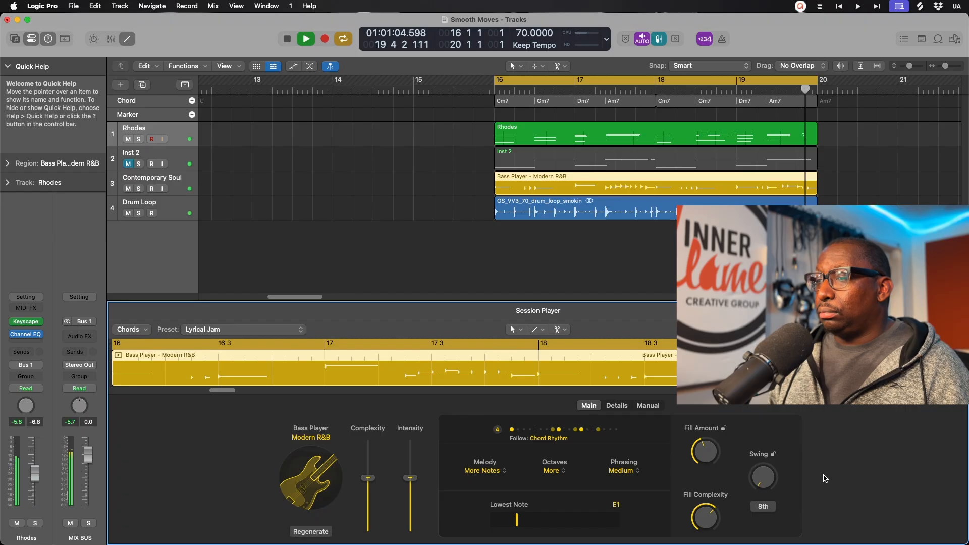
pyautogui.press('space')
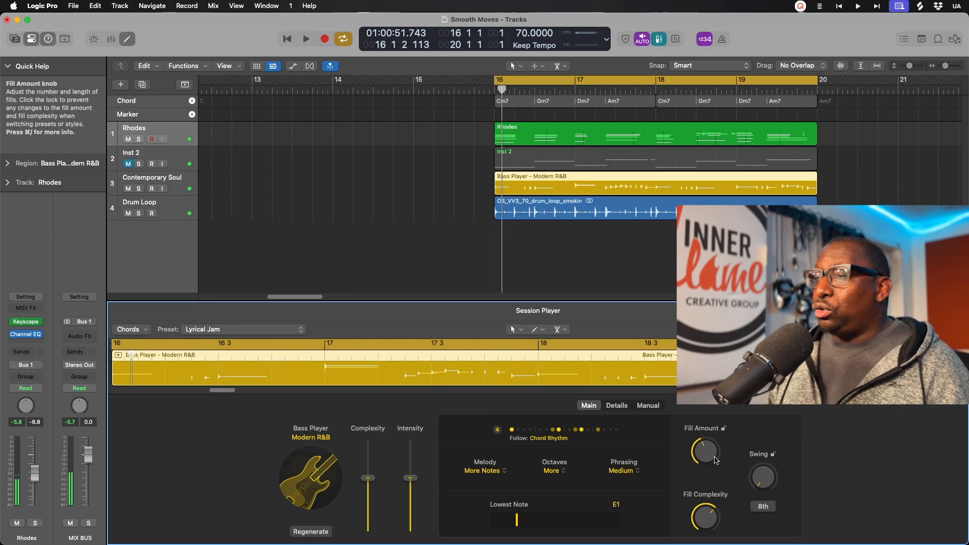
pyautogui.moveTo(704, 455); pyautogui.dragTo(699, 464)
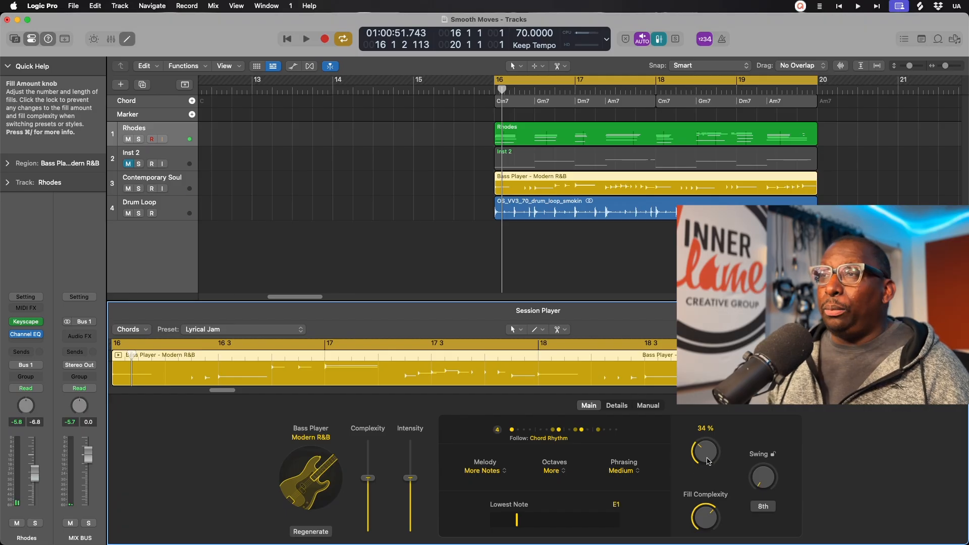
pyautogui.moveTo(703, 451); pyautogui.dragTo(699, 459)
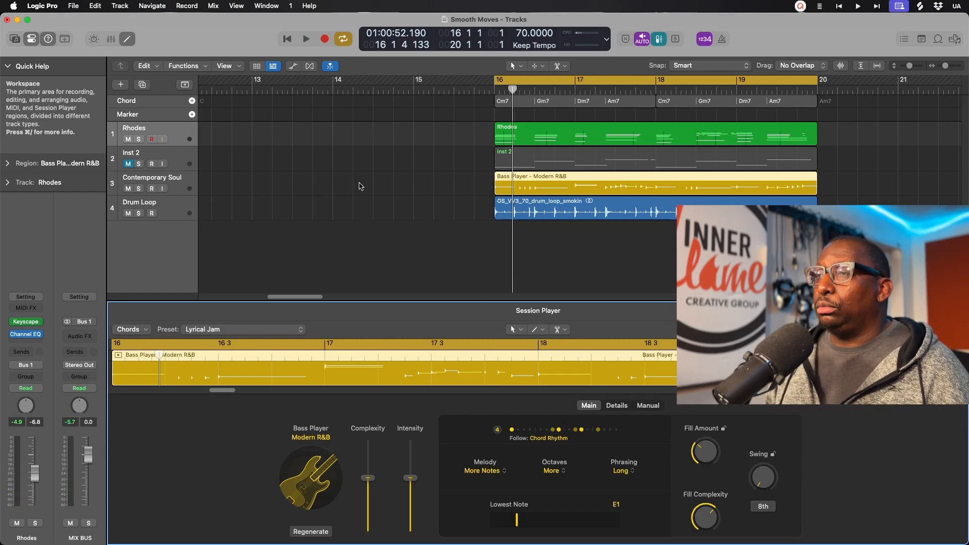
pyautogui.press('space')
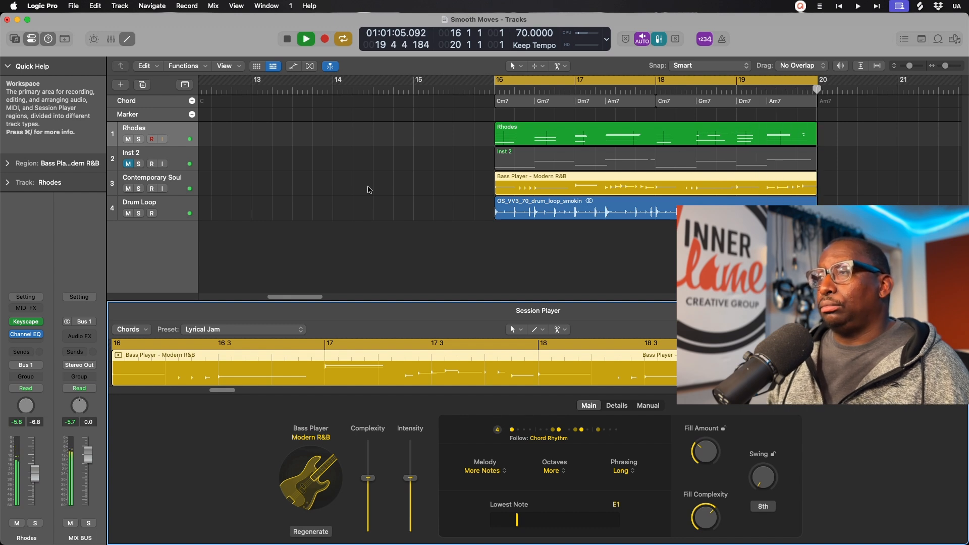
pyautogui.press('space')
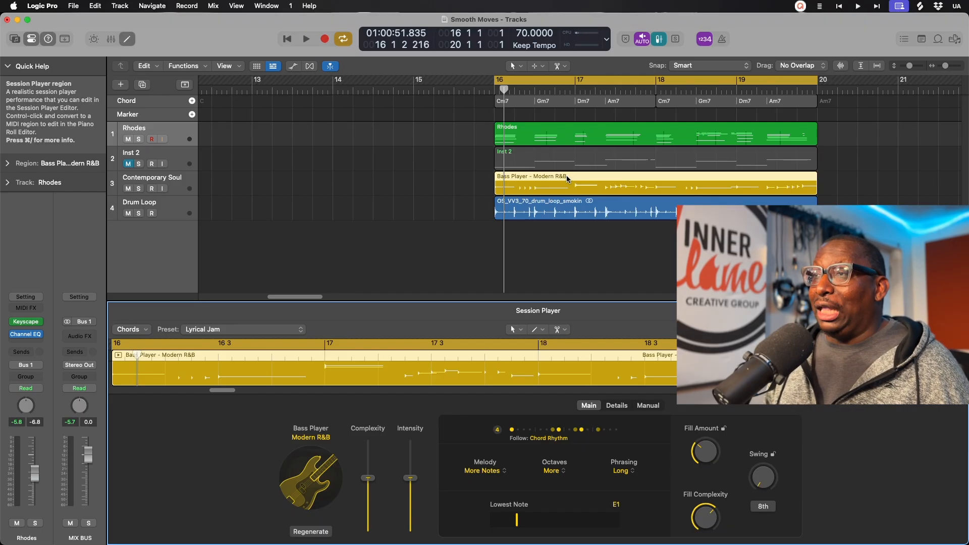
# Step: Convert the Bass Player region to MIDI, then rename Inst 2 to Bass Notes and Contemporary Soul to Bass Fills
pyautogui.rightClick(567, 179)
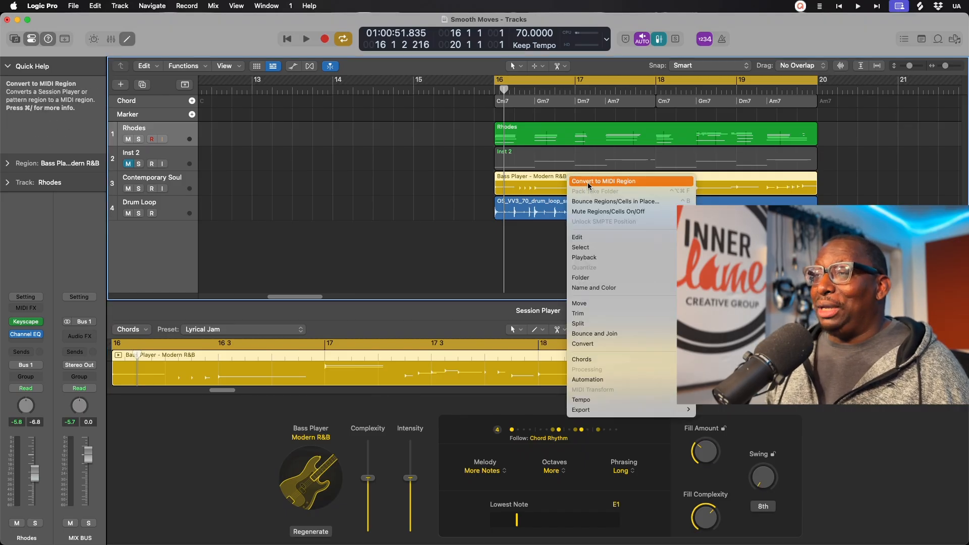
pyautogui.click(587, 182)
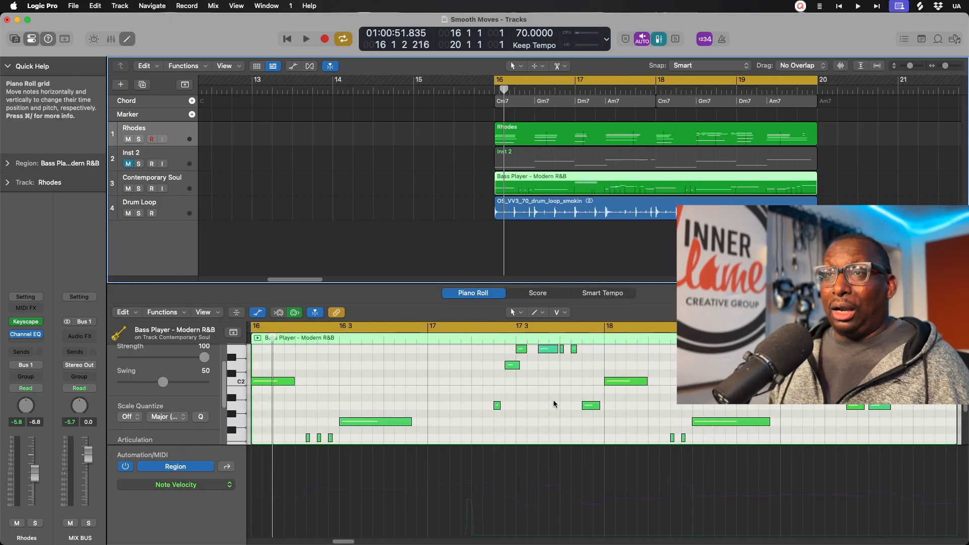
pyautogui.doubleClick(138, 155)
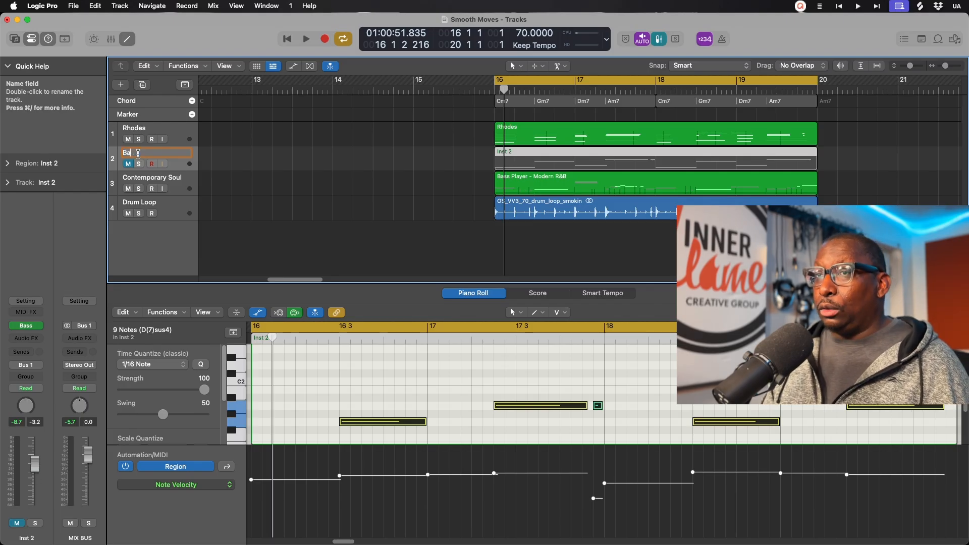
pyautogui.click(143, 179)
pyautogui.write('Bass Fi')
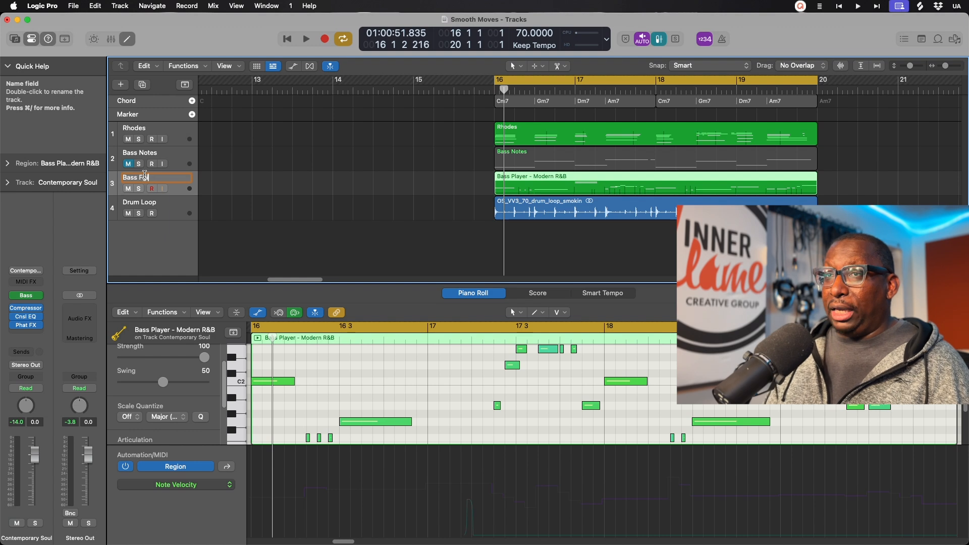
pyautogui.write('lls')
pyautogui.press('Return')
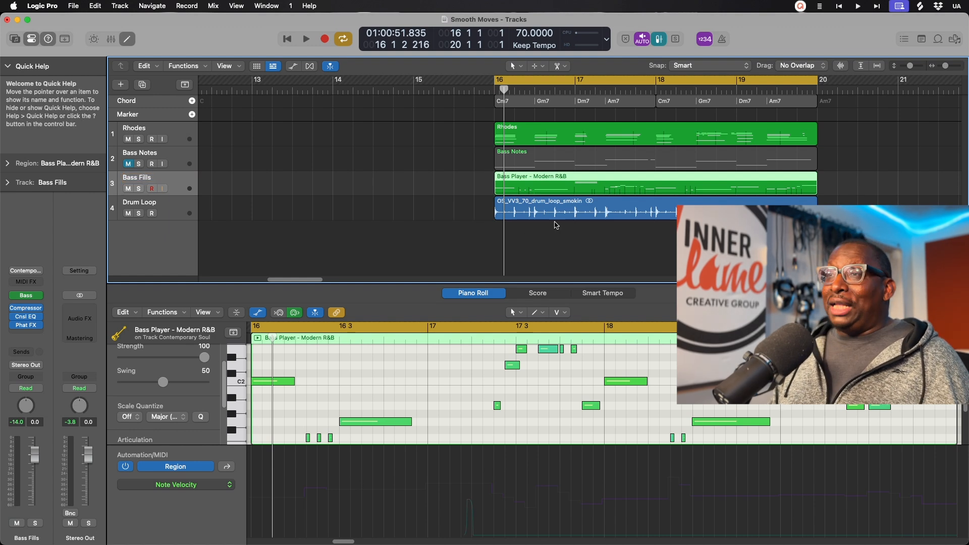
pyautogui.click(480, 428)
# Step: Hide the automation lane and play back the Bass Fills notes
pyautogui.press('a')
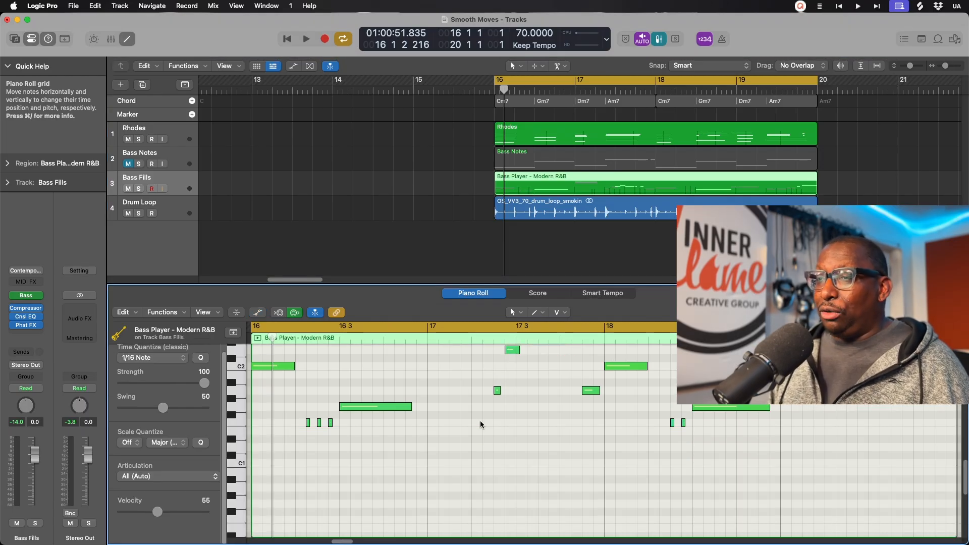
pyautogui.hscroll(-5, 476, 426)
pyautogui.scroll(-3, 477, 426)
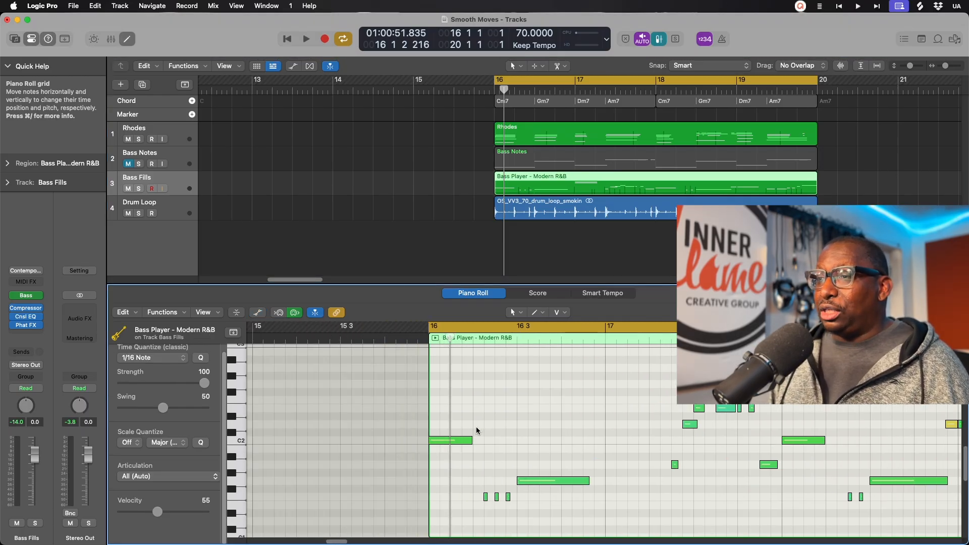
pyautogui.press('space')
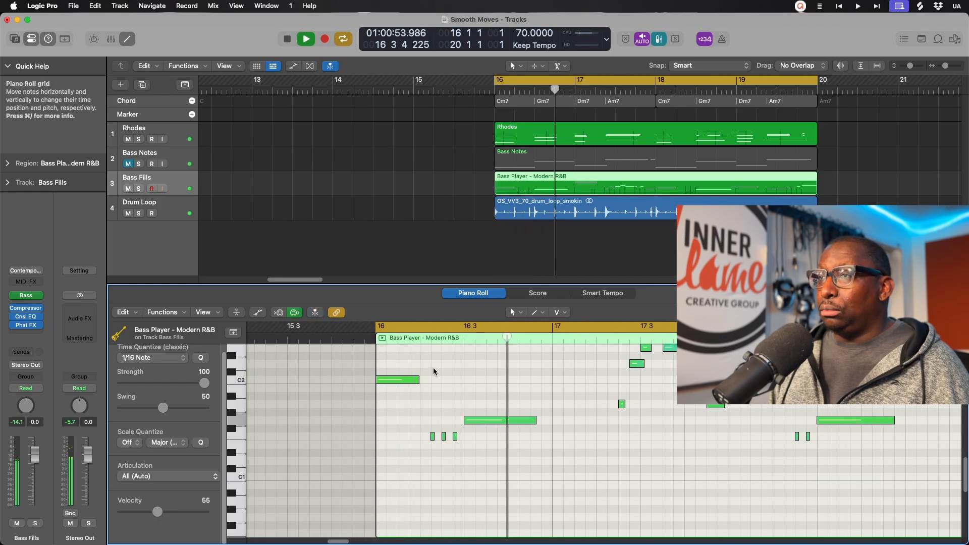
pyautogui.press('space')
# Step: Delete the two high notes near bar 17 from the Bass Fills region
pyautogui.moveTo(405, 385); pyautogui.dragTo(404, 385)
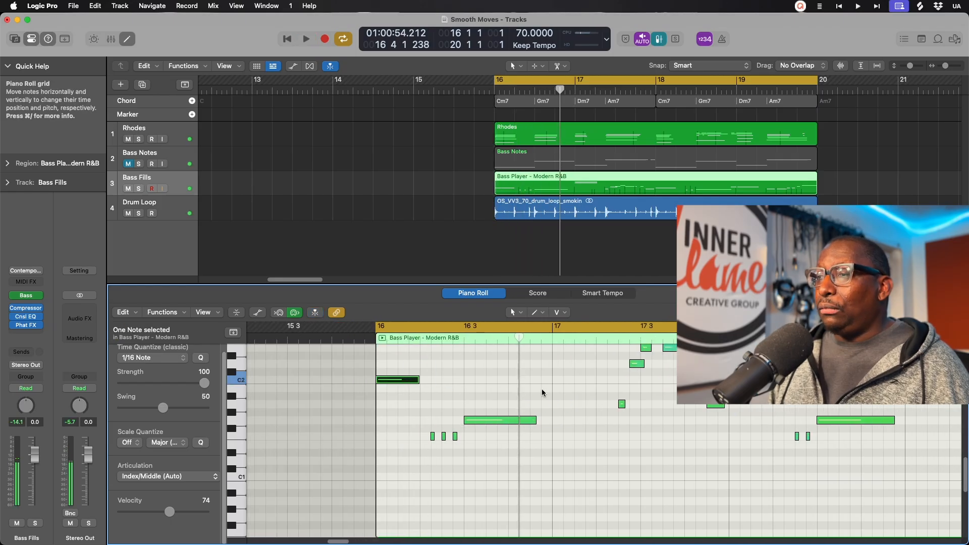
pyautogui.hscroll(5, 504, 398)
pyautogui.scroll(4, 449, 415)
pyautogui.scroll(4, 475, 361)
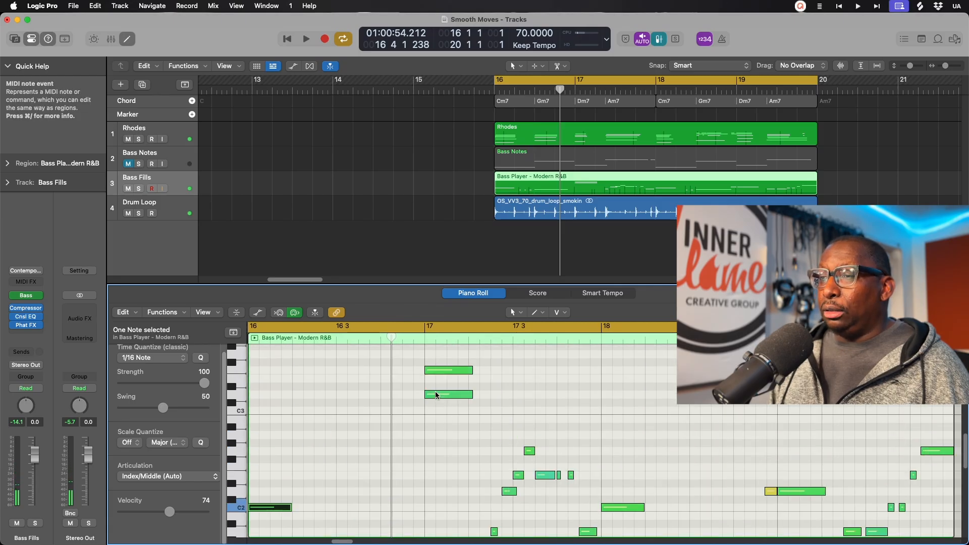
pyautogui.moveTo(410, 365); pyautogui.dragTo(460, 425)
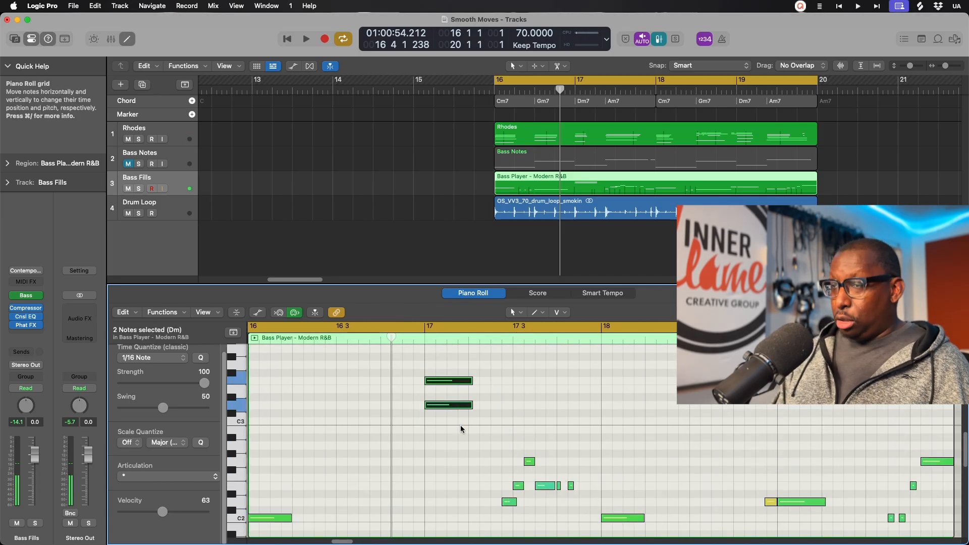
pyautogui.press('Delete')
# Step: Play the fill from bar 16, then select two low notes and audition the fill again
pyautogui.doubleClick(331, 337)
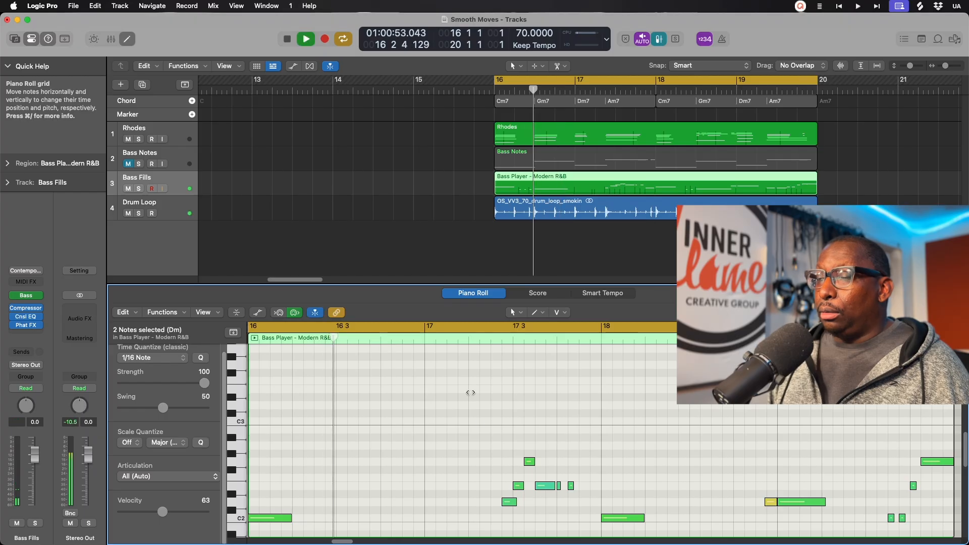
pyautogui.scroll(-5, 474, 404)
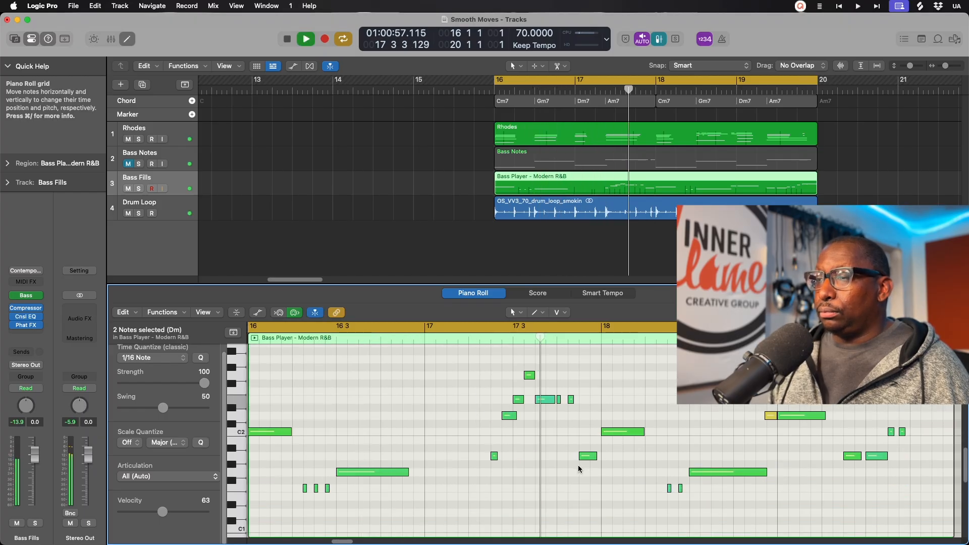
pyautogui.hscroll(3, 577, 464)
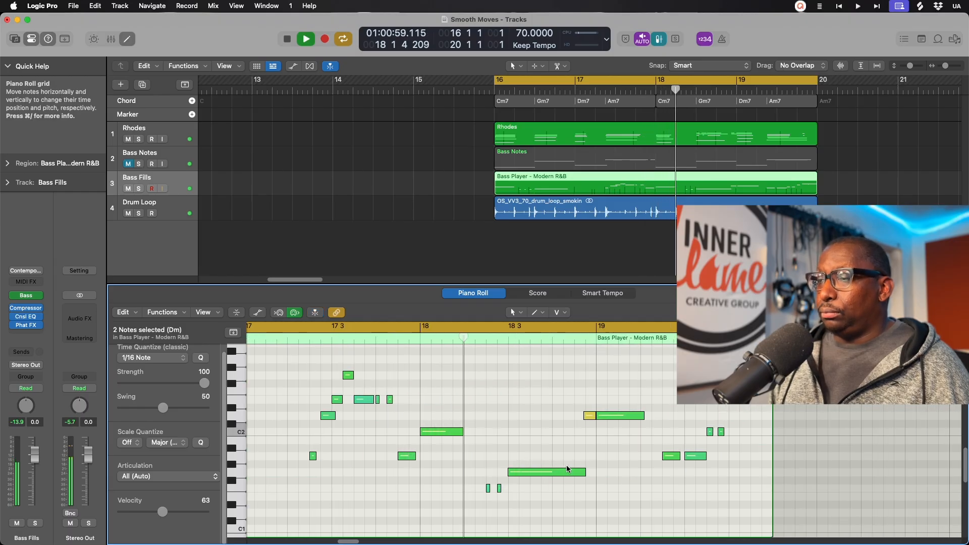
pyautogui.hscroll(3, 566, 464)
pyautogui.scroll(5, 567, 467)
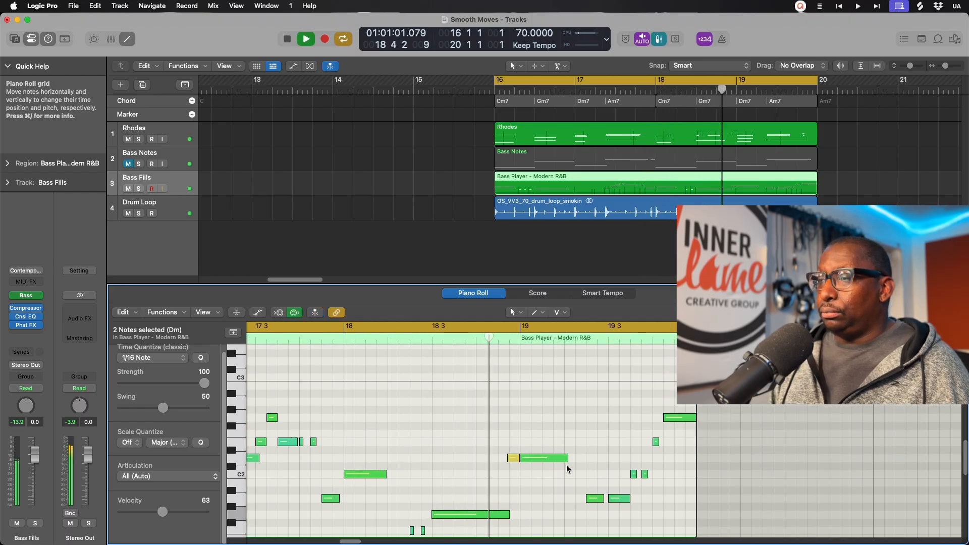
pyautogui.scroll(-3, 573, 467)
pyautogui.hscroll(3, 573, 467)
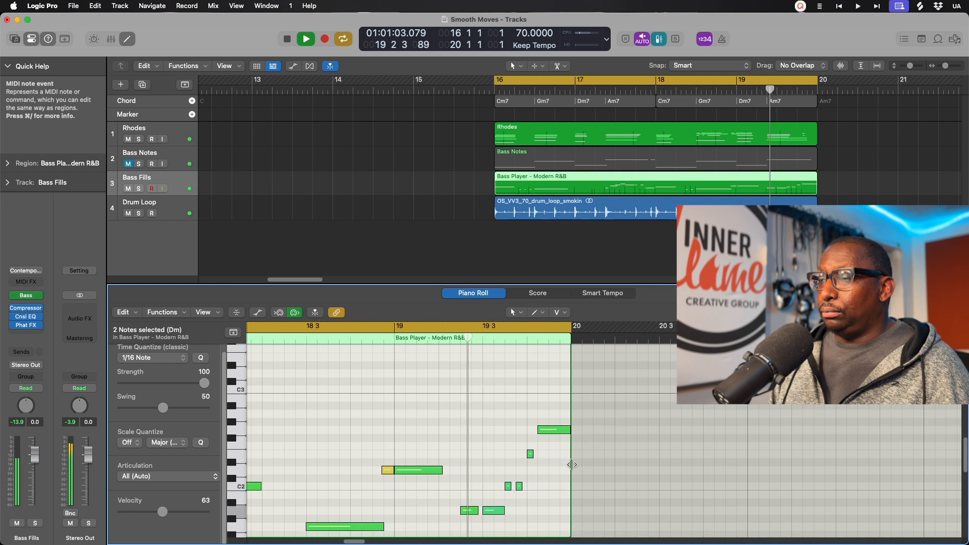
pyautogui.press('space')
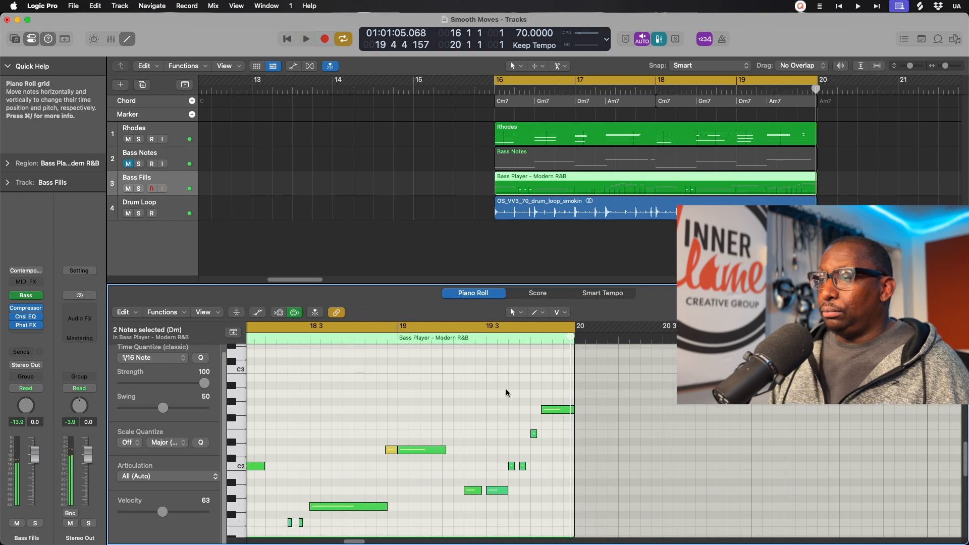
pyautogui.moveTo(504, 461); pyautogui.dragTo(477, 508)
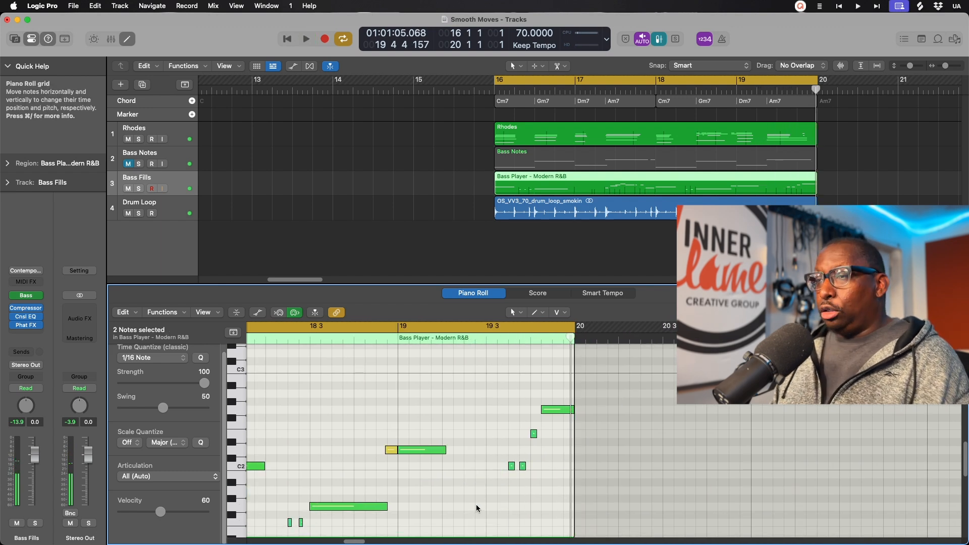
pyautogui.press('space')
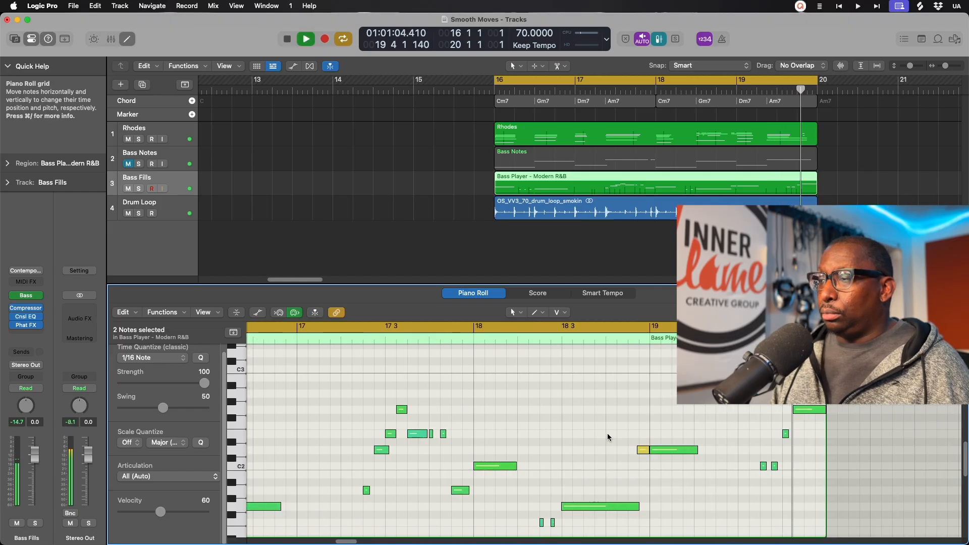
pyautogui.press('space')
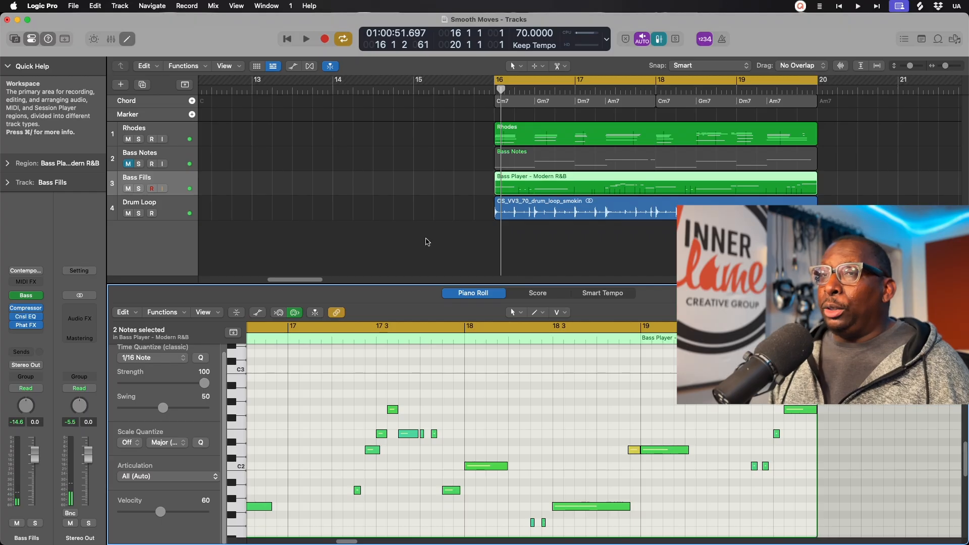
# Step: Unmute Bass Notes, show it in the note editor, and play it back
pyautogui.click(128, 164)
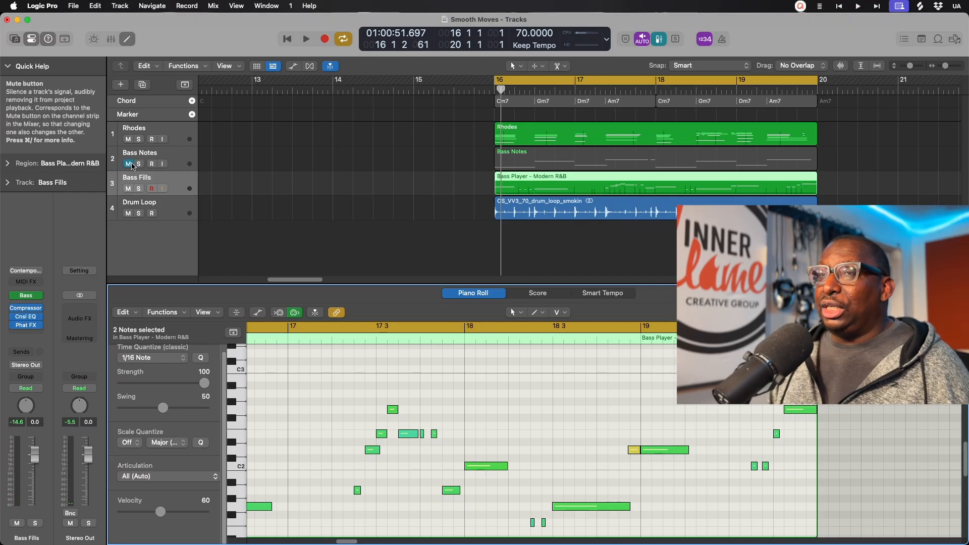
pyautogui.click(172, 159)
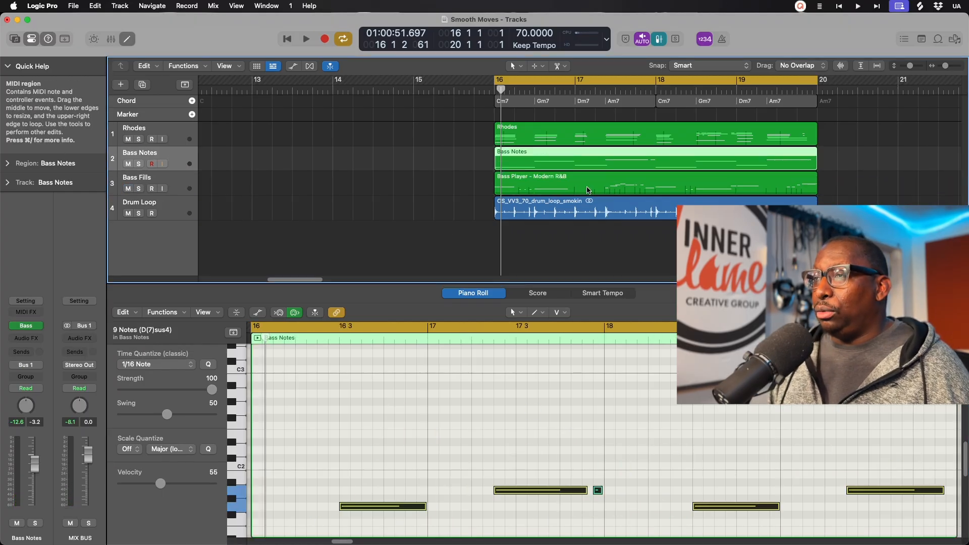
pyautogui.press('p')
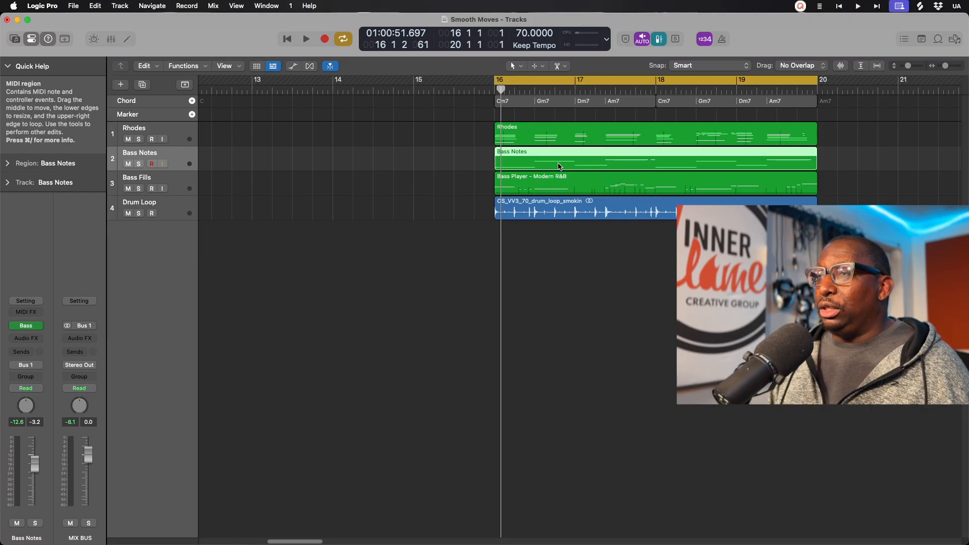
pyautogui.press('p')
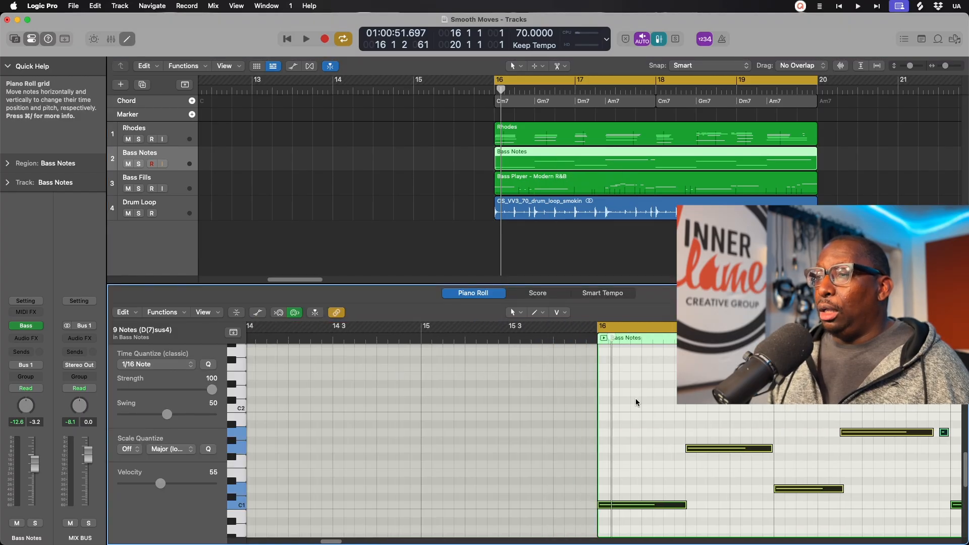
pyautogui.click(635, 398)
pyautogui.press('space')
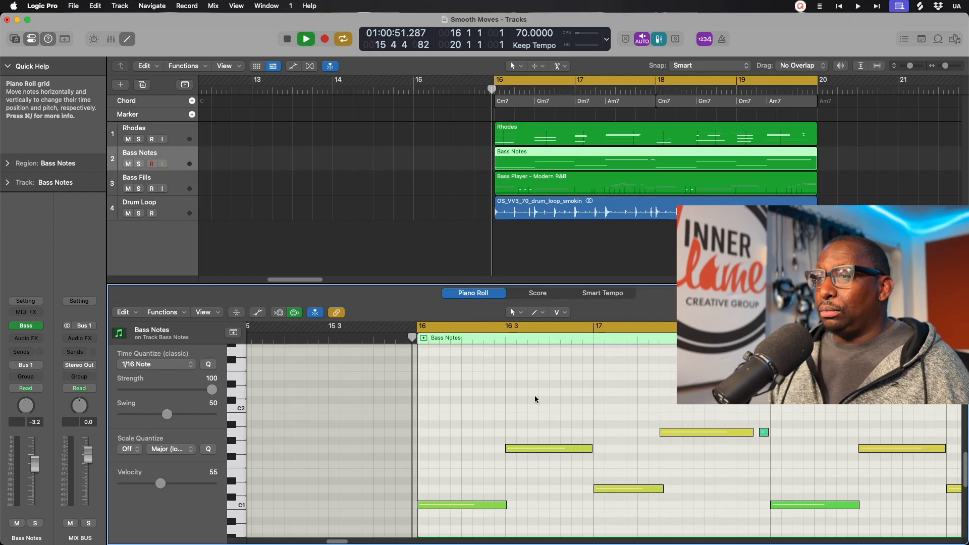
pyautogui.press('space')
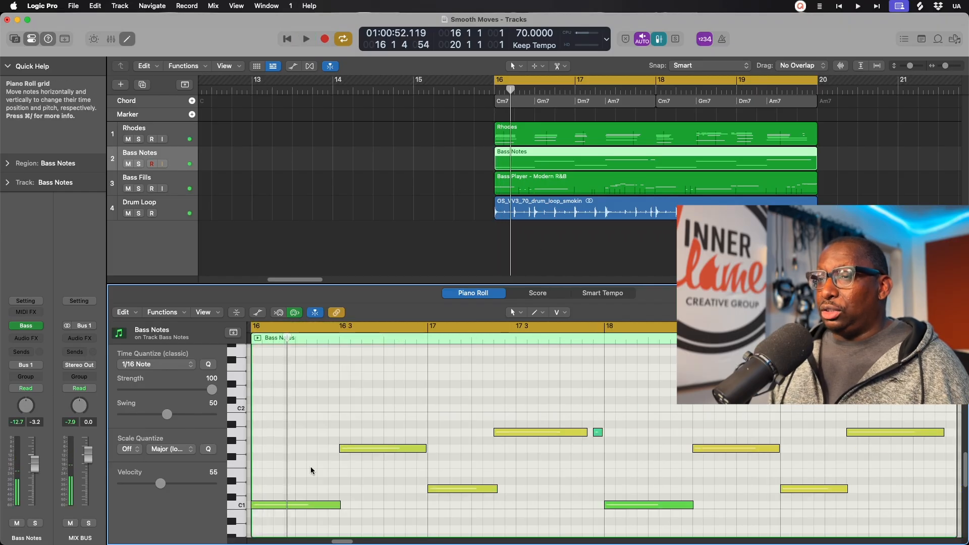
# Step: Delete the C1 note at bar 16 and the note at 16 3, listening after each
pyautogui.click(301, 504)
pyautogui.press('Delete')
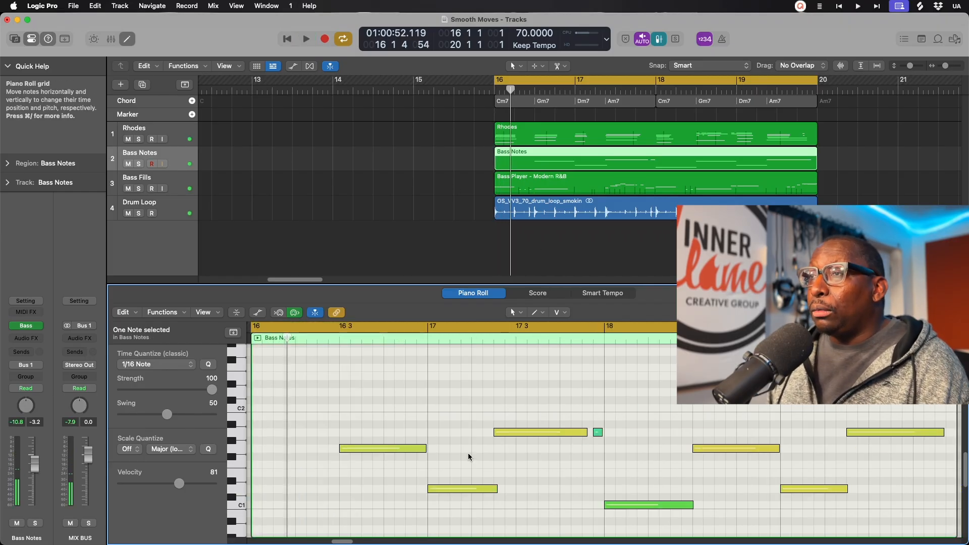
pyautogui.press('space')
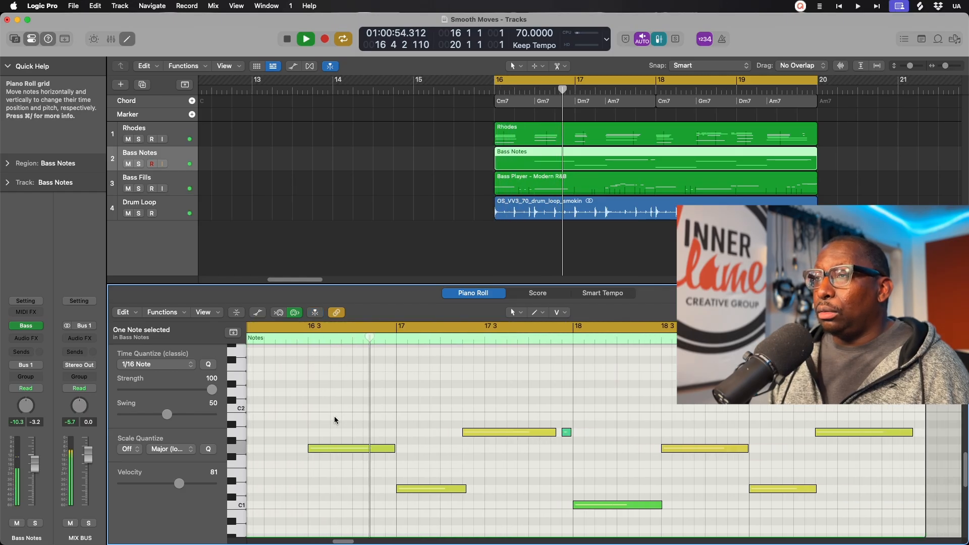
pyautogui.press('space')
pyautogui.click(368, 449)
pyautogui.press('Delete')
pyautogui.press('space')
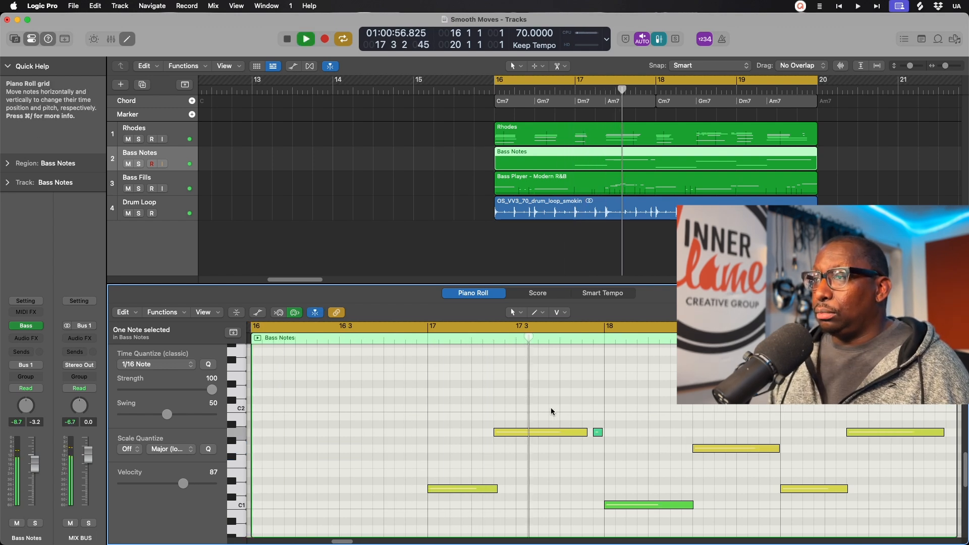
pyautogui.press('space')
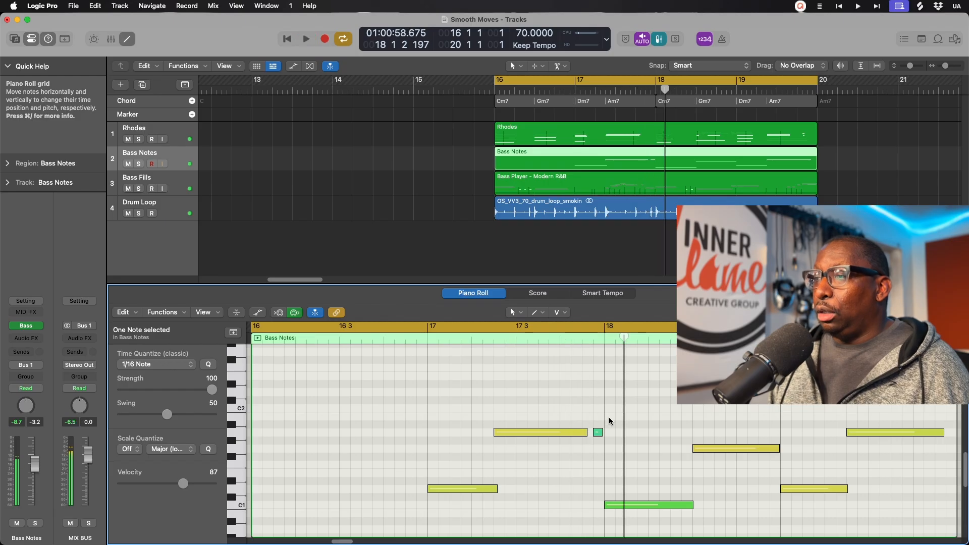
# Step: Delete the two notes around bar 17 and the C1 note at bar 18
pyautogui.moveTo(613, 415); pyautogui.dragTo(494, 435)
pyautogui.press('Delete')
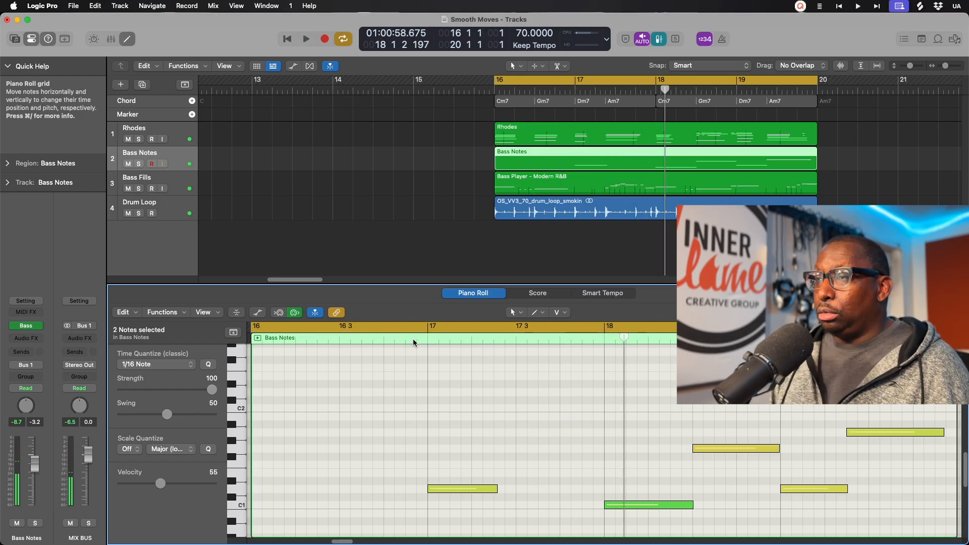
pyautogui.press('space')
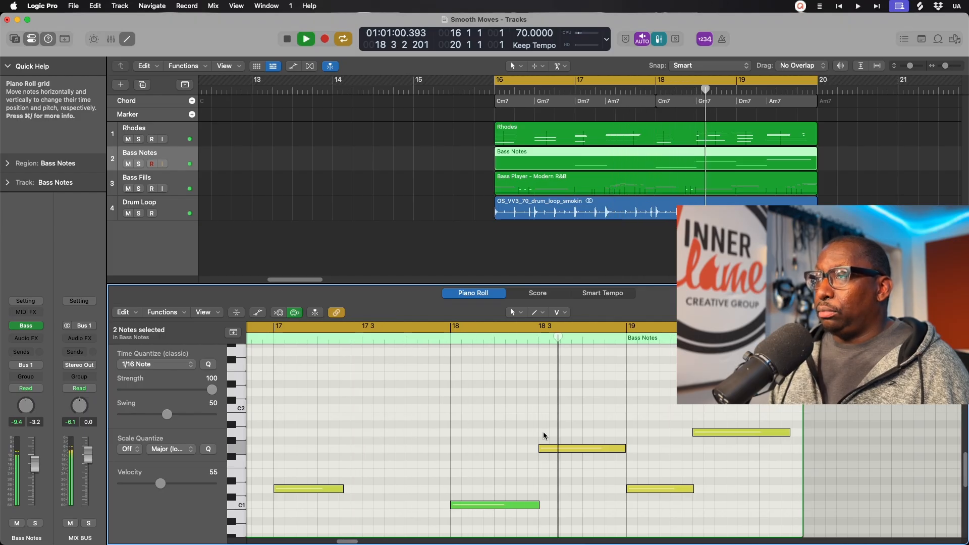
pyautogui.press('space')
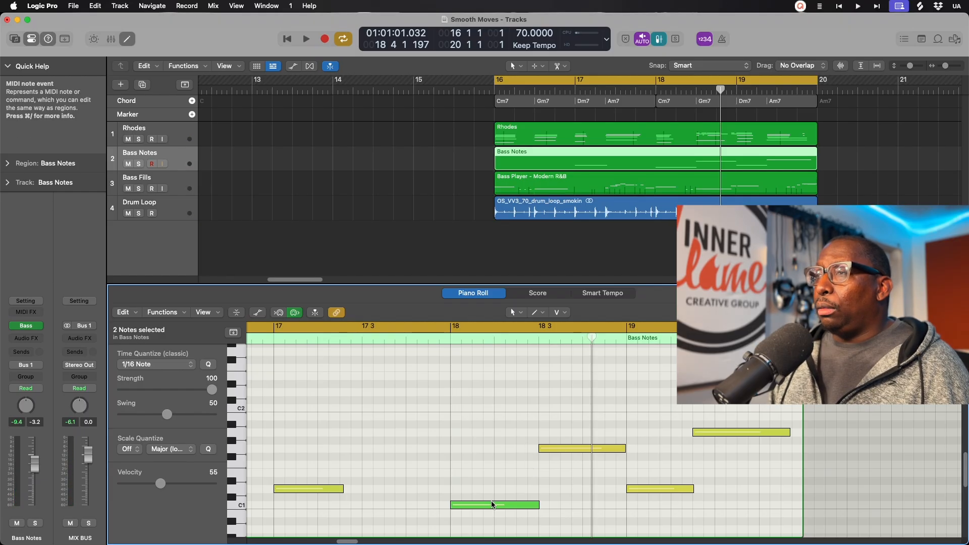
pyautogui.press('Delete')
# Step: Play from near bar 16 and delete the two notes near bar 18
pyautogui.click(262, 340)
pyautogui.press('space')
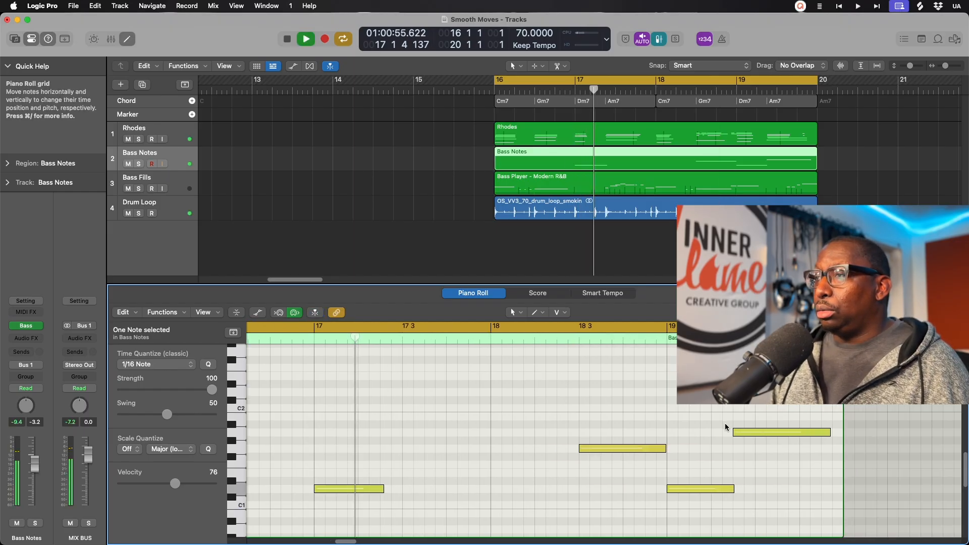
pyautogui.scroll(-2, 653, 424)
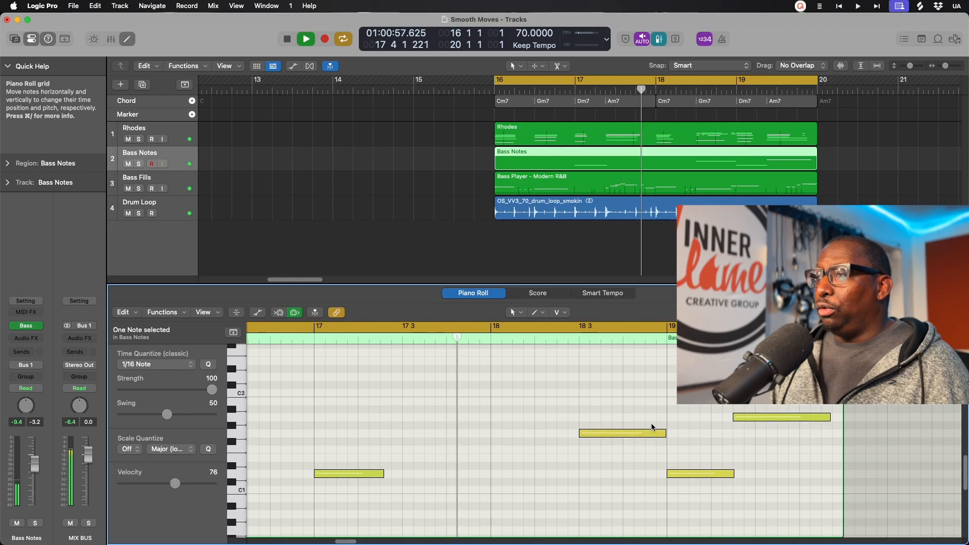
pyautogui.moveTo(608, 409); pyautogui.dragTo(713, 502)
pyautogui.press('Delete')
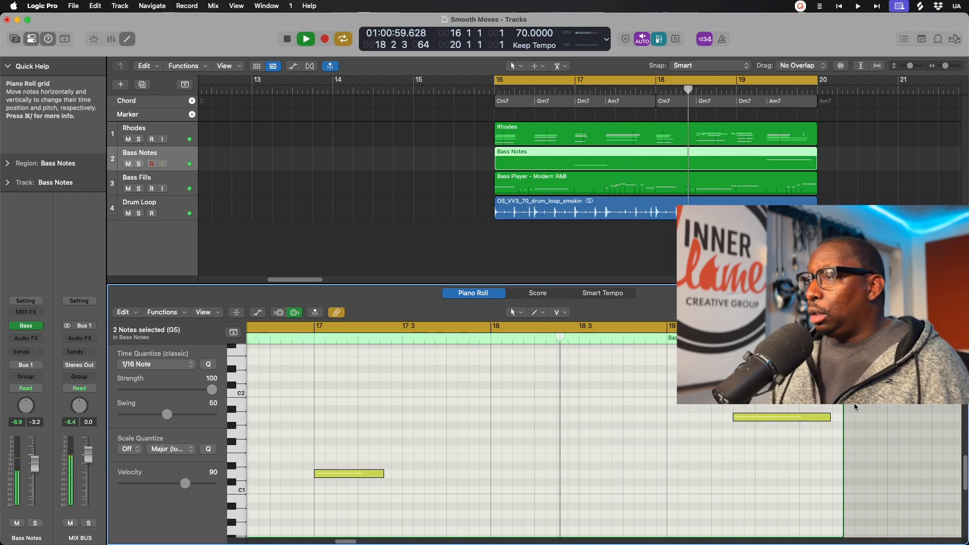
# Step: Shorten the A1 note at bar 19 by dragging its right edge
pyautogui.moveTo(828, 418); pyautogui.dragTo(773, 418)
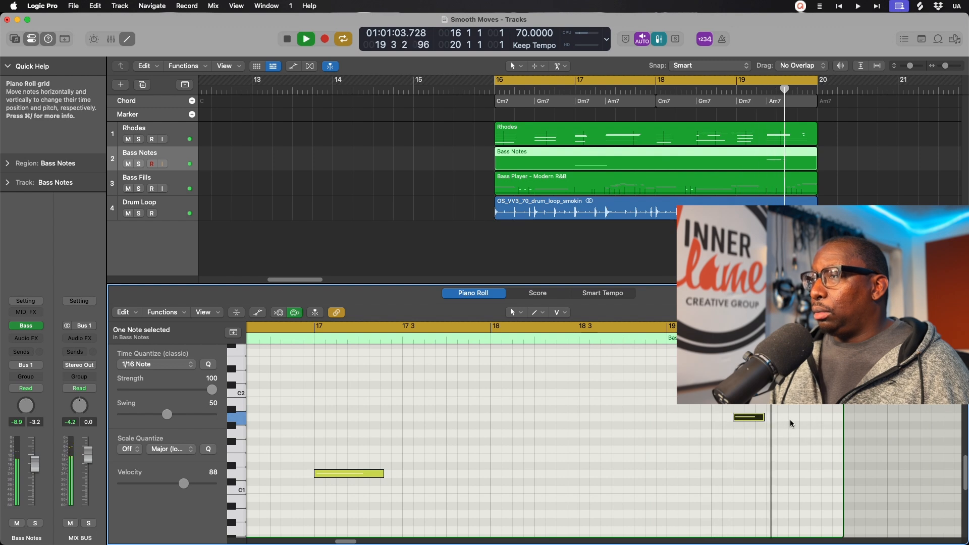
pyautogui.moveTo(763, 418); pyautogui.dragTo(778, 418)
pyautogui.press('space')
pyautogui.press('space')
pyautogui.press('space')
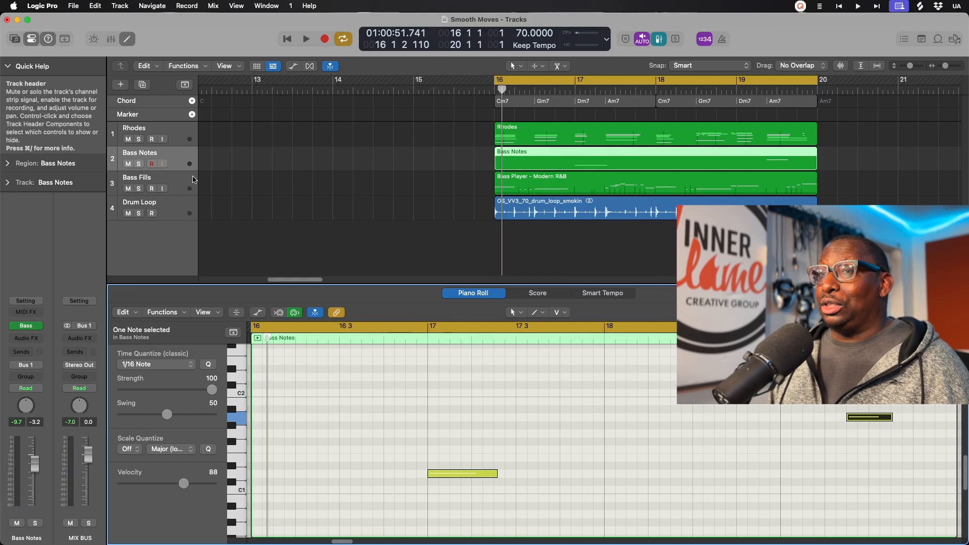
# Step: Select both bass regions, create a summing stack with Cmd-Shift-D, and name it Bass COMP
pyautogui.keyDown('shift'); pyautogui.click(178, 182); pyautogui.keyUp('shift')
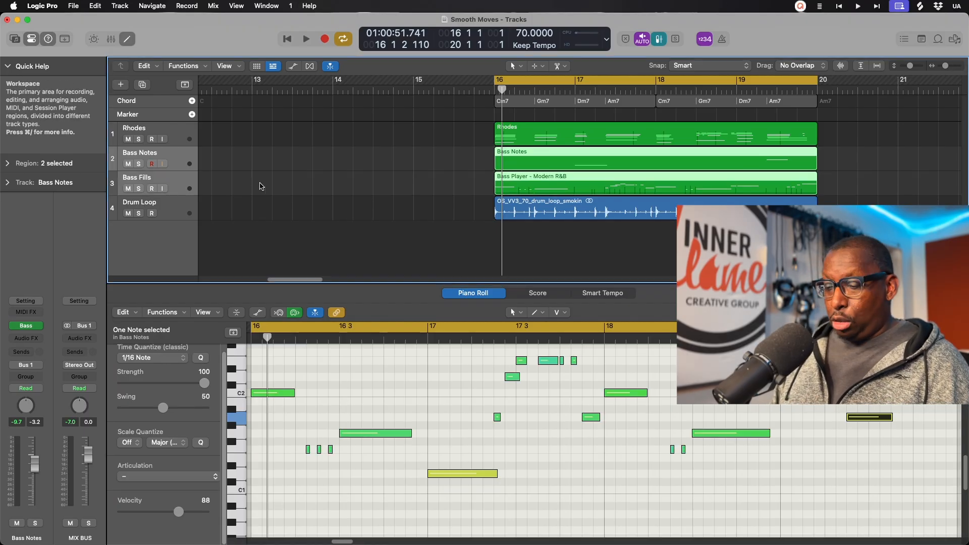
pyautogui.press('super+shift+d')
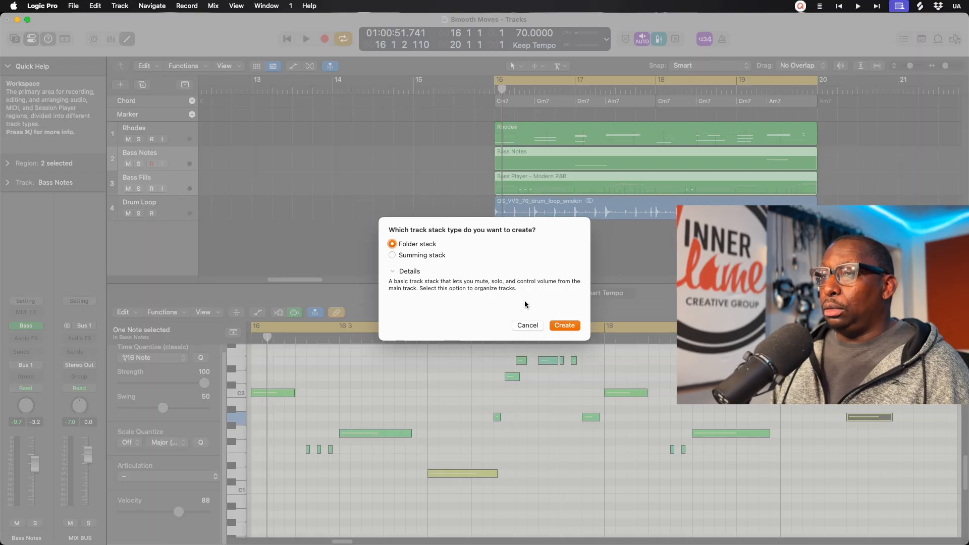
pyautogui.click(421, 256)
pyautogui.click(571, 323)
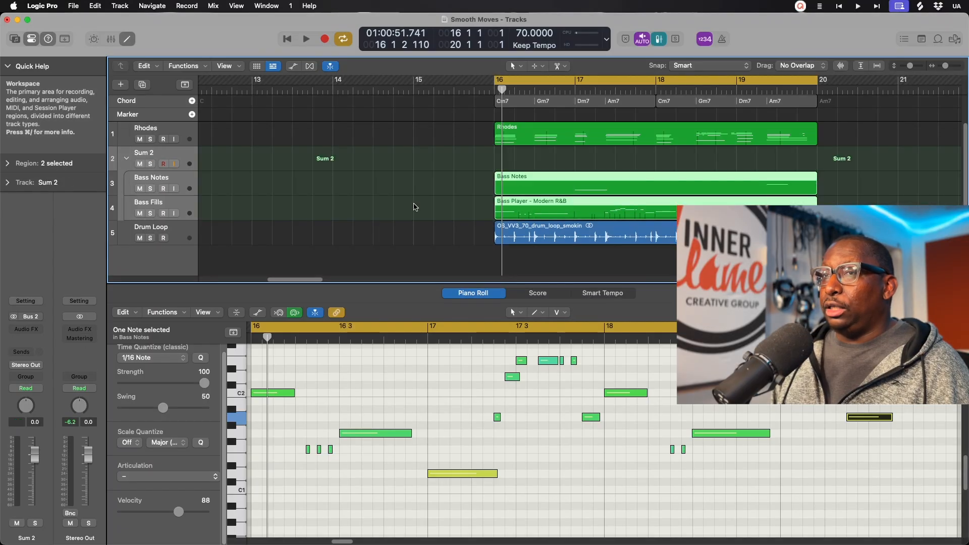
pyautogui.doubleClick(160, 151)
pyautogui.write('Bass COMP')
pyautogui.press('Return')
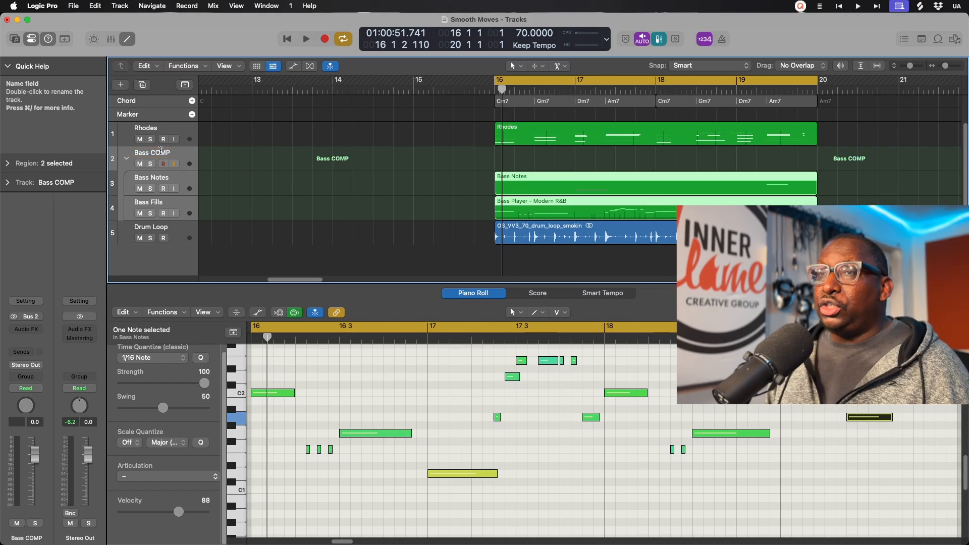
pyautogui.click(173, 204)
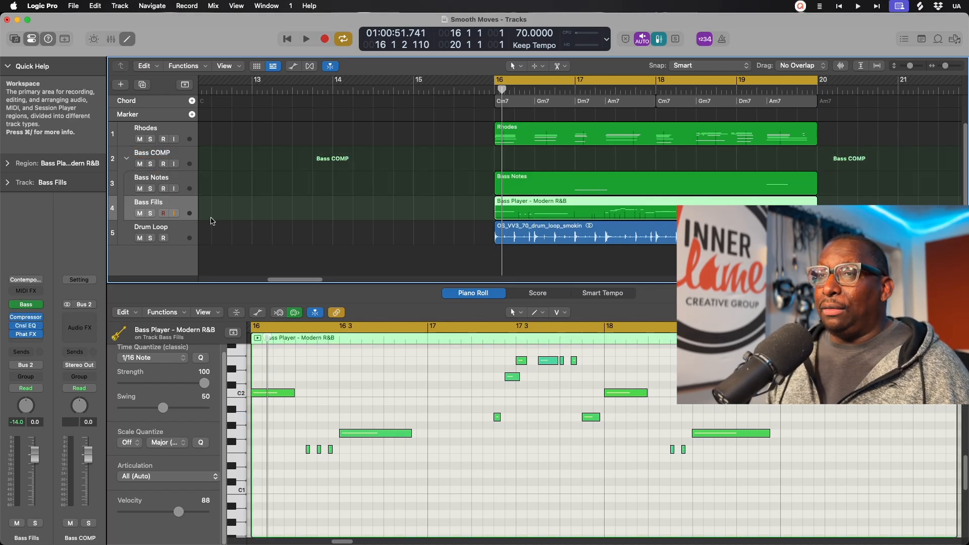
# Step: Paste the Bass Fills Studio Bass settings into Bass Notes' Studio Bass and close both plug-in windows
pyautogui.click(25, 305)
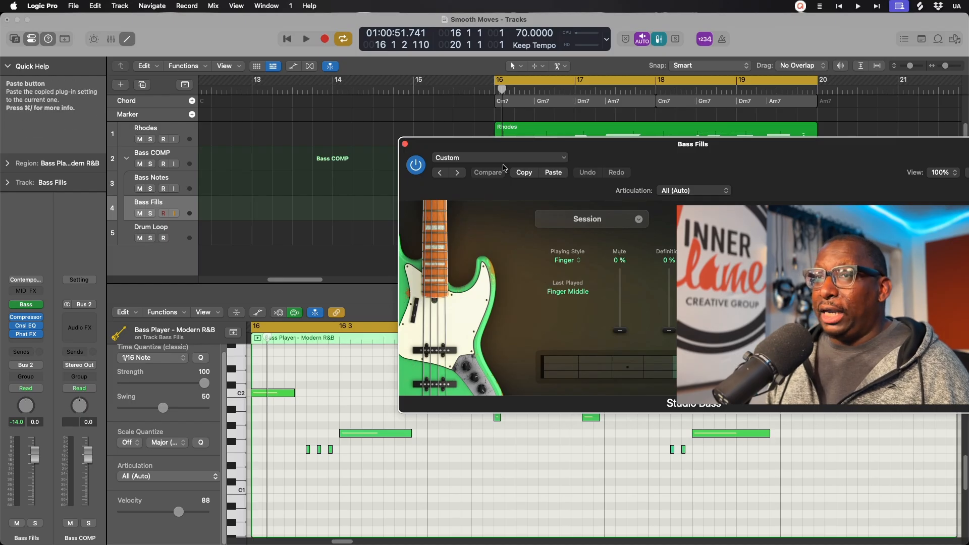
pyautogui.click(156, 194)
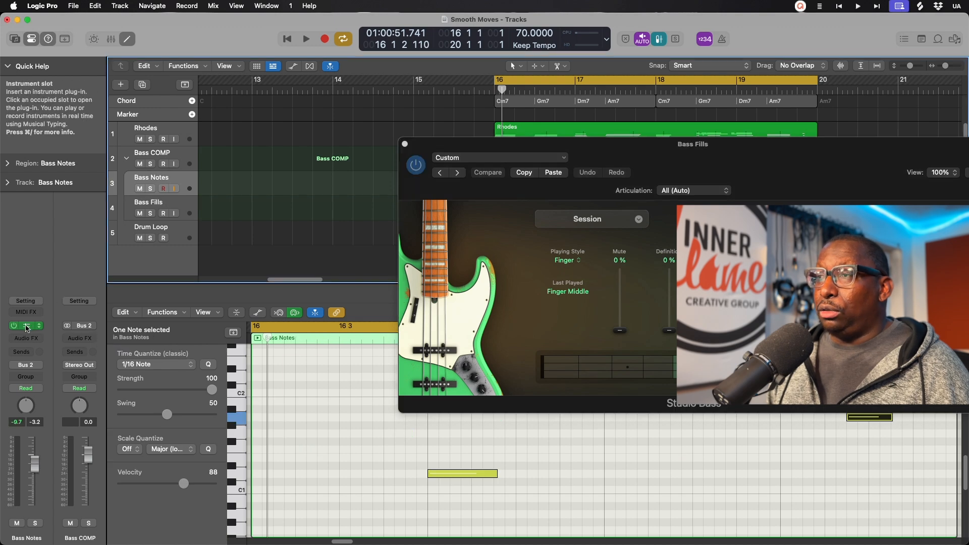
pyautogui.click(27, 326)
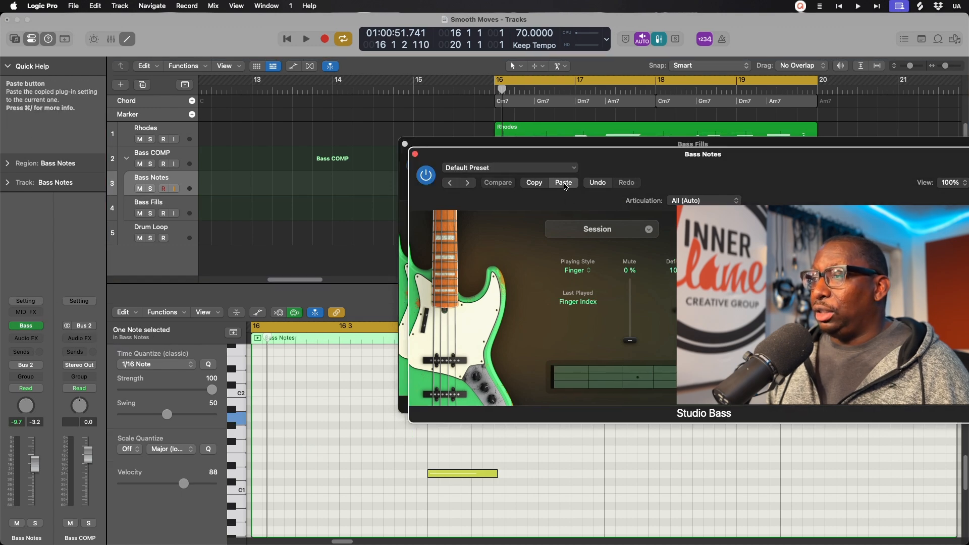
pyautogui.click(564, 183)
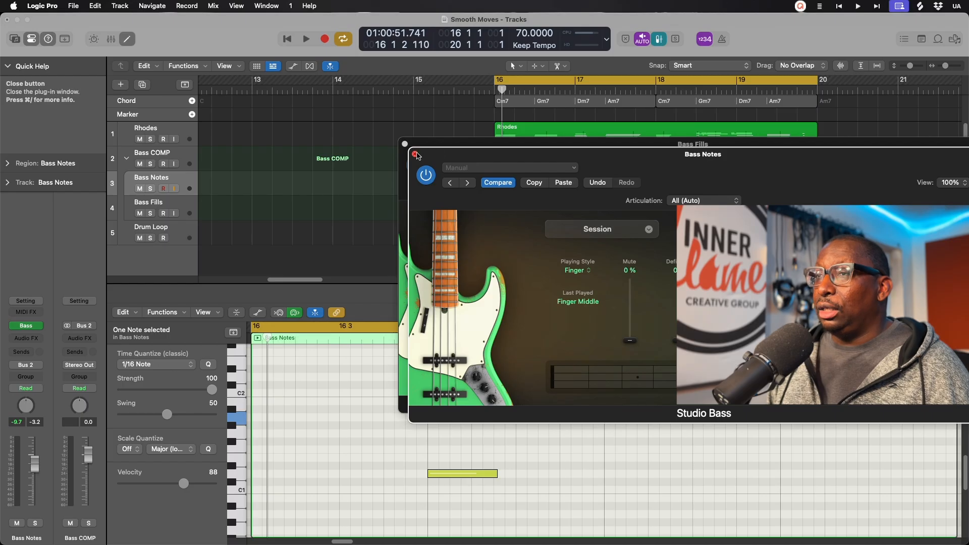
pyautogui.click(414, 153)
pyautogui.click(404, 144)
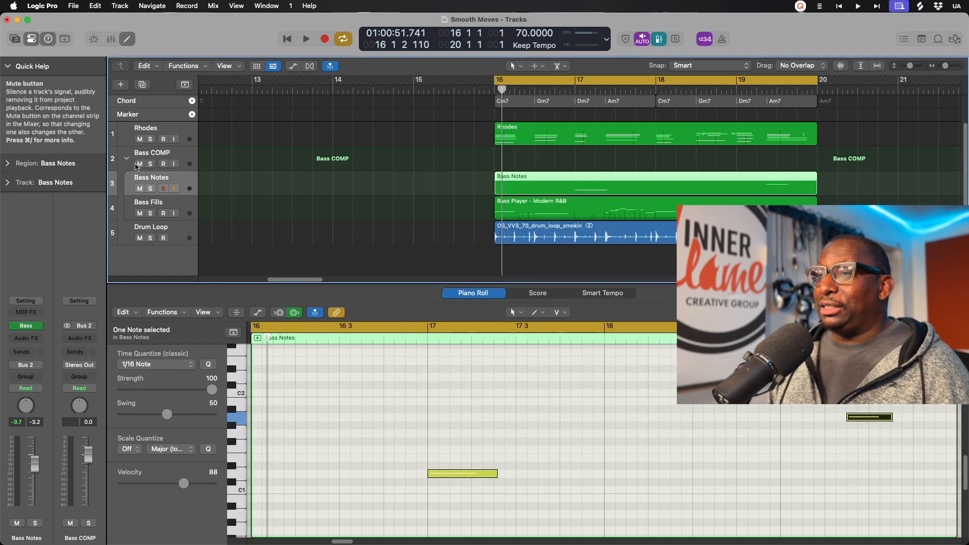
pyautogui.press('space')
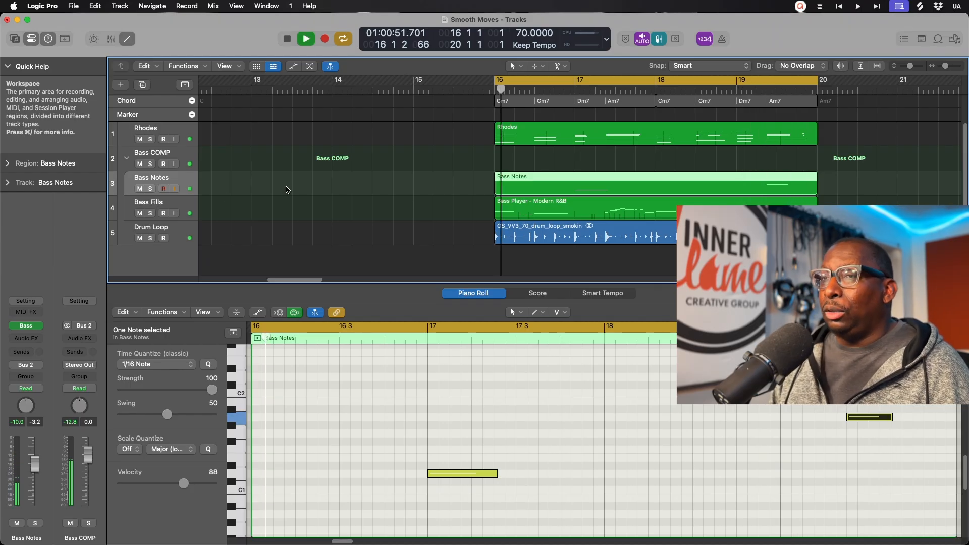
pyautogui.press('space')
pyautogui.click(190, 210)
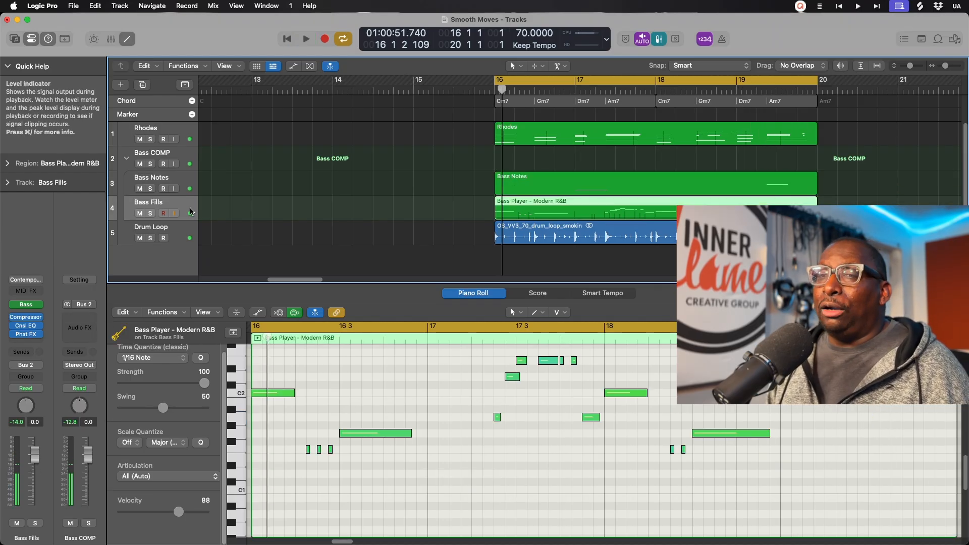
pyautogui.click(188, 180)
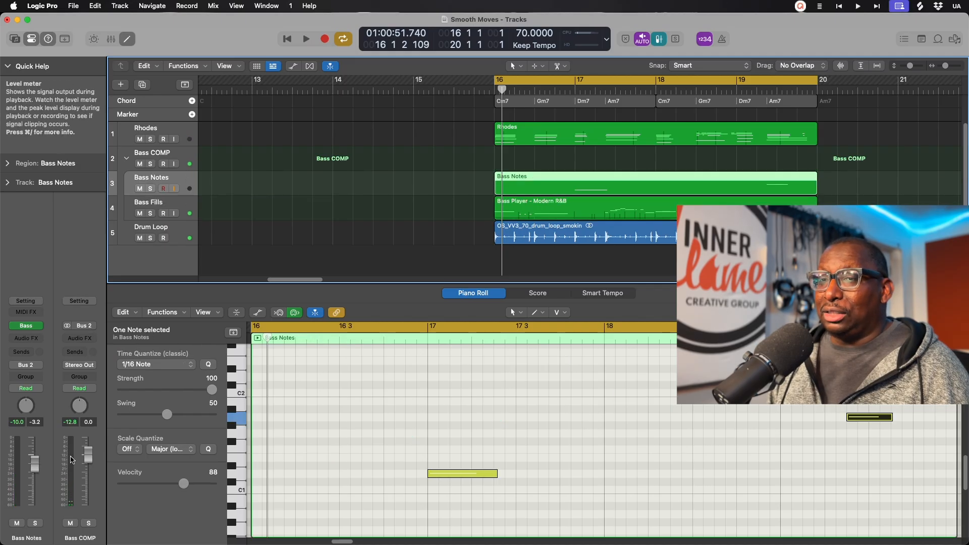
pyautogui.click(184, 205)
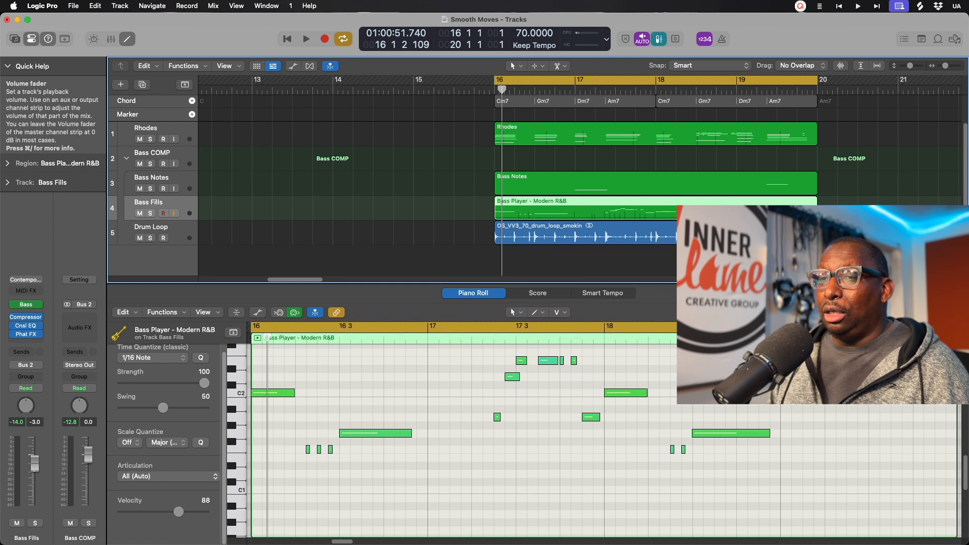
pyautogui.press('Up')
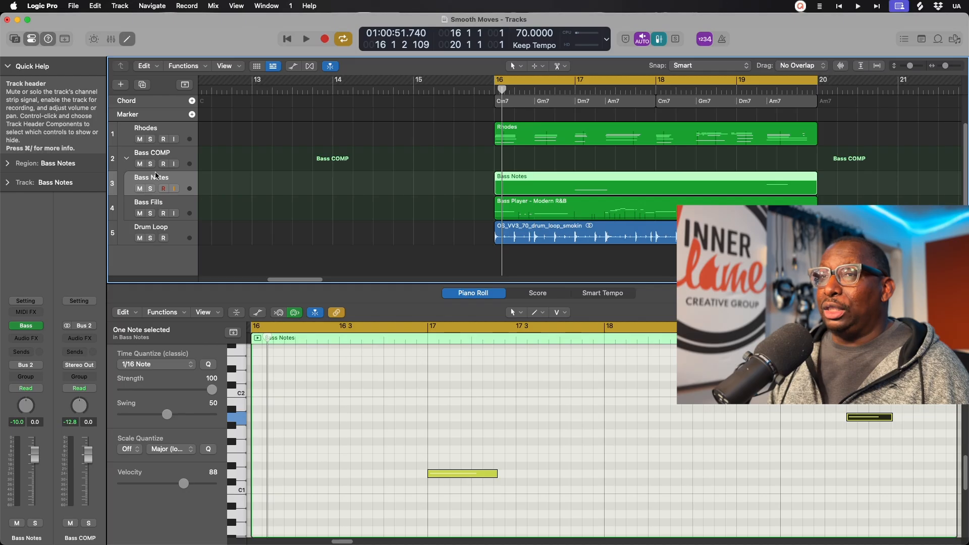
pyautogui.press('Up')
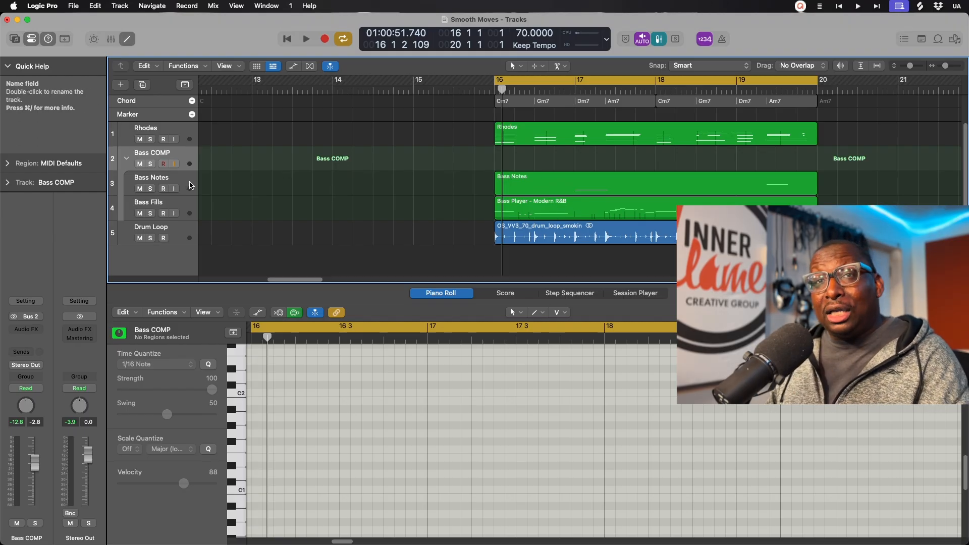
pyautogui.click(188, 202)
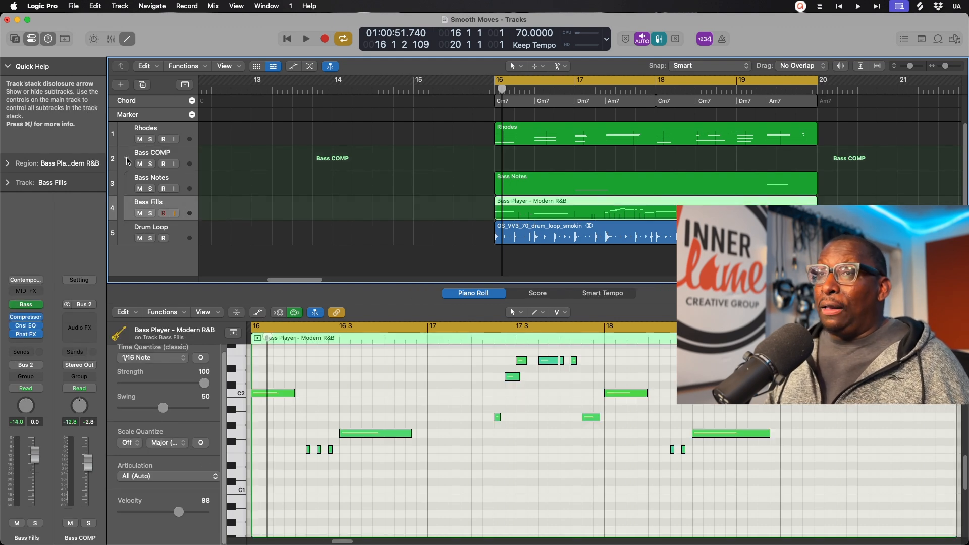
# Step: Collapse the Bass COMP stack, then audition the bass with Rhodes muted and unmute Rhodes afterward
pyautogui.click(126, 159)
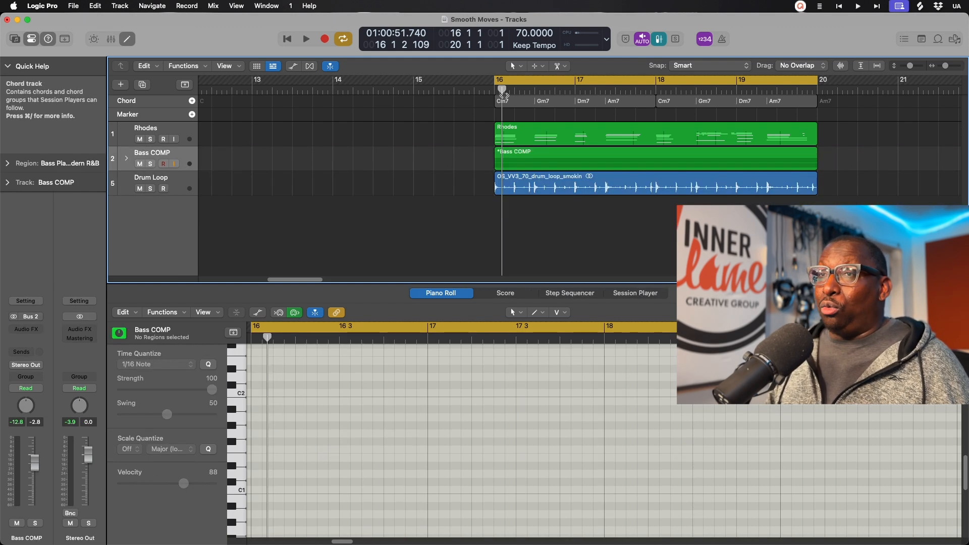
pyautogui.click(139, 139)
pyautogui.press('space')
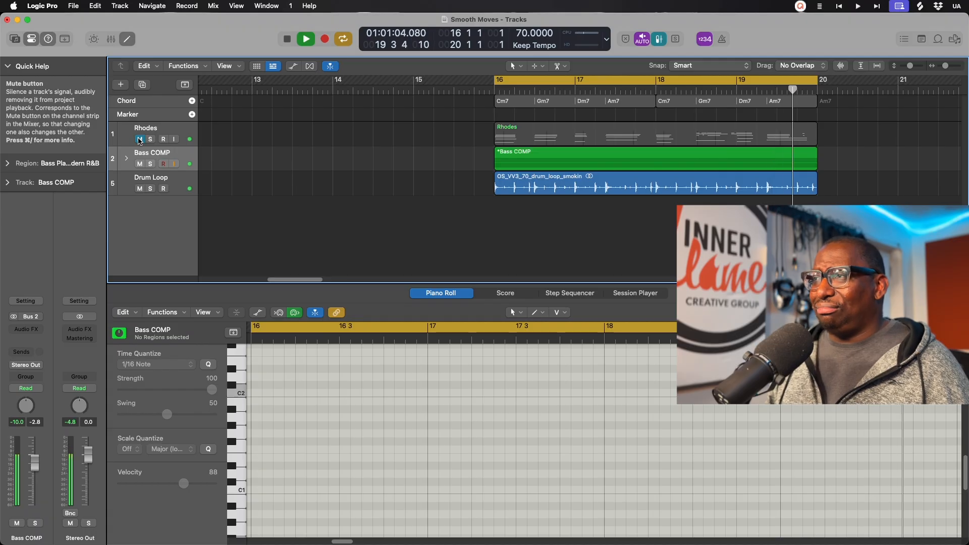
pyautogui.press('space')
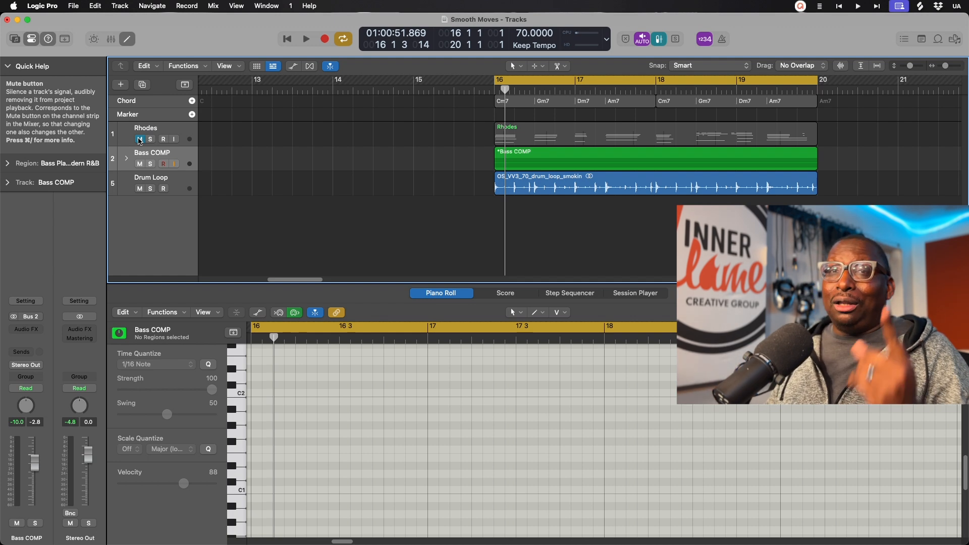
pyautogui.click(139, 139)
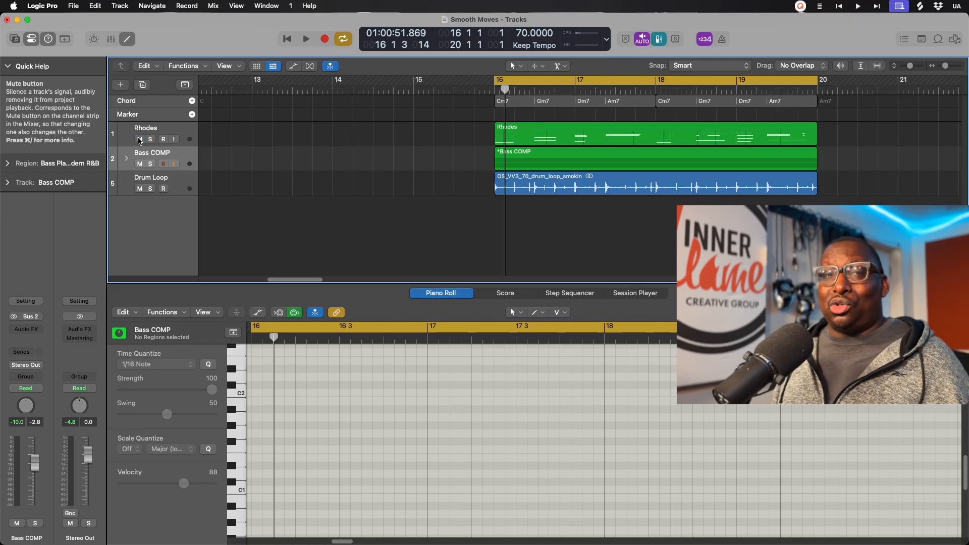